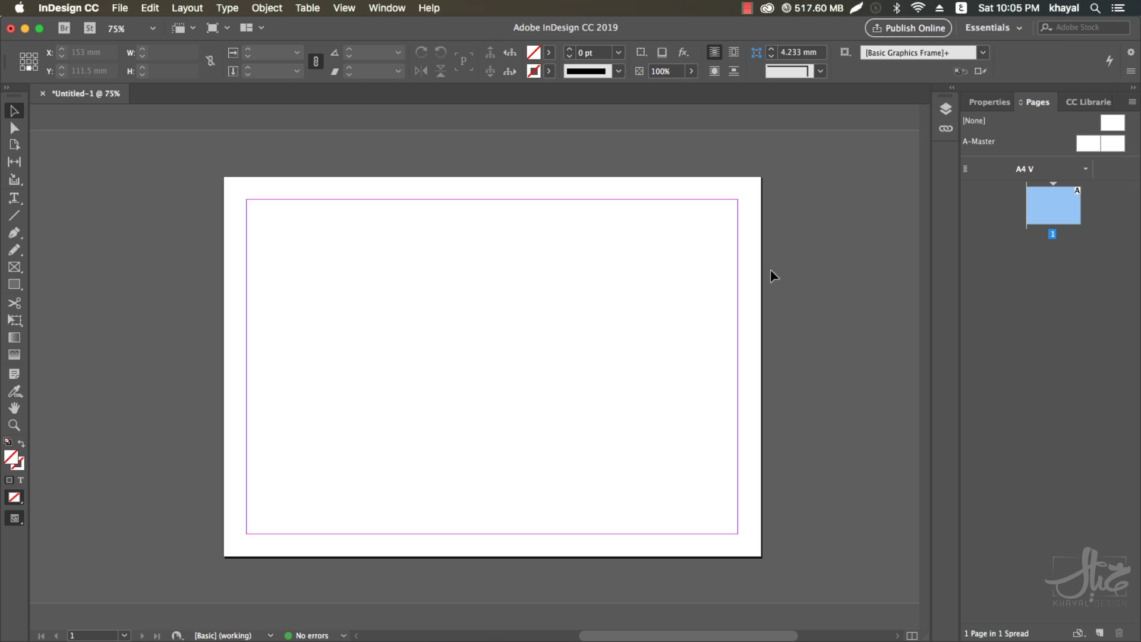
# Step: Create a text frame about 181 mm wide and 98 mm high in the upper-middle page area containing "ادوبي إنديزاين ٢٠١٩"
pyautogui.click(13, 198)
pyautogui.moveTo(557, 371); pyautogui.dragTo(557, 371)
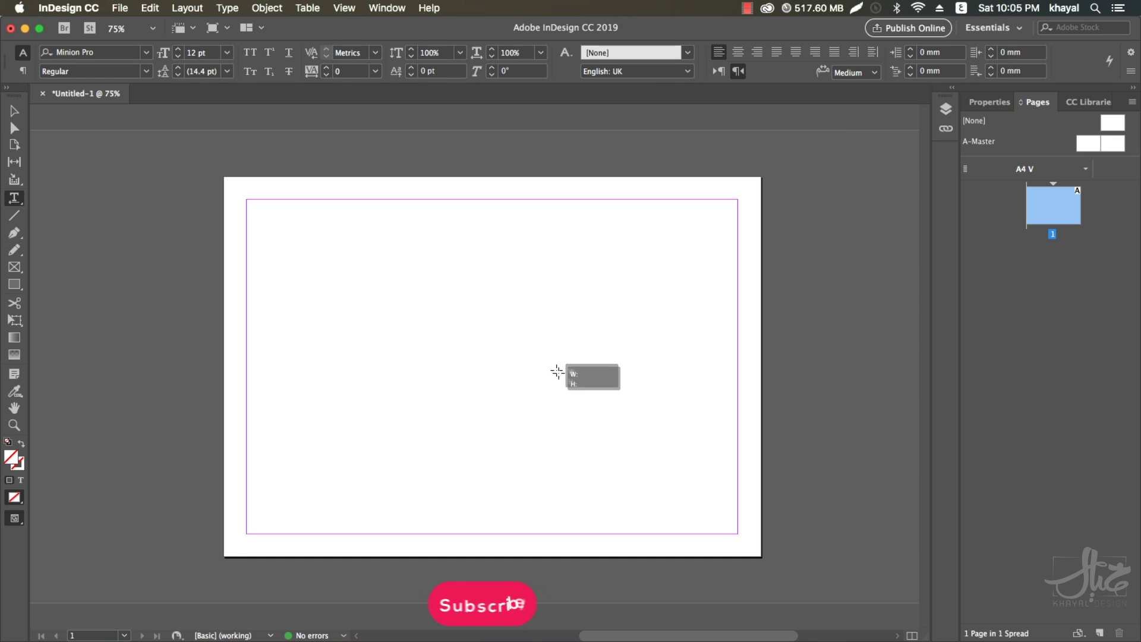
pyautogui.moveTo(321, 254); pyautogui.dragTo(651, 432)
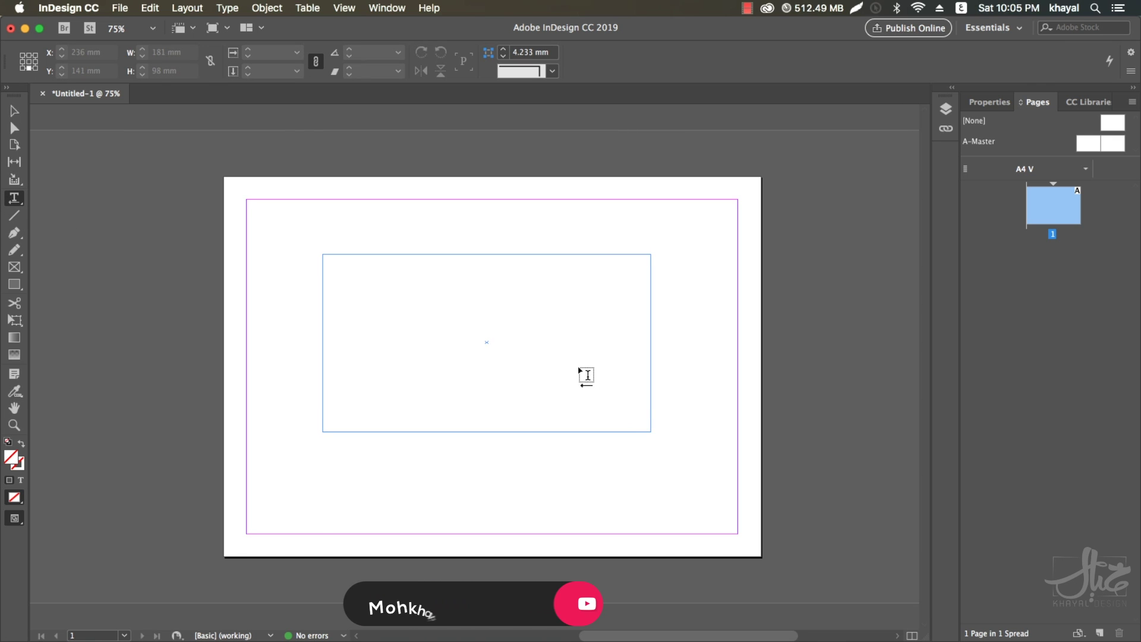
pyautogui.write('ادوبي إنديزاين ٢٠١٩')
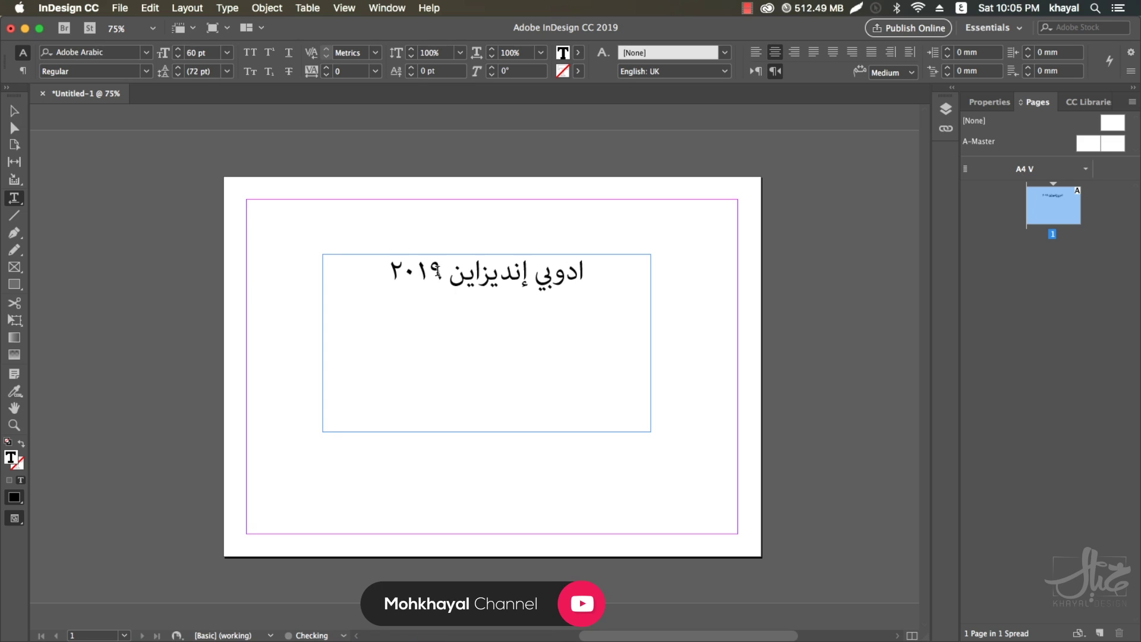
# Step: Increase the font size of the whole Arabic title line to 73 pt
pyautogui.tripleClick(493, 273)
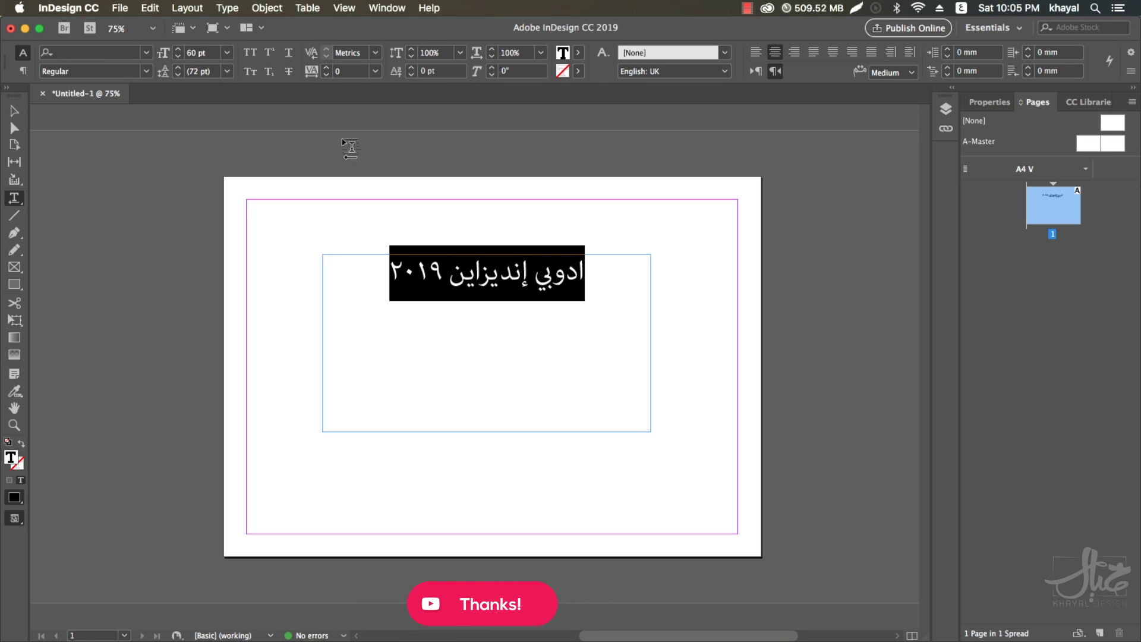
pyautogui.click(179, 49)
pyautogui.click(178, 50)
pyautogui.click(179, 49)
pyautogui.click(178, 49)
pyautogui.click(178, 49)
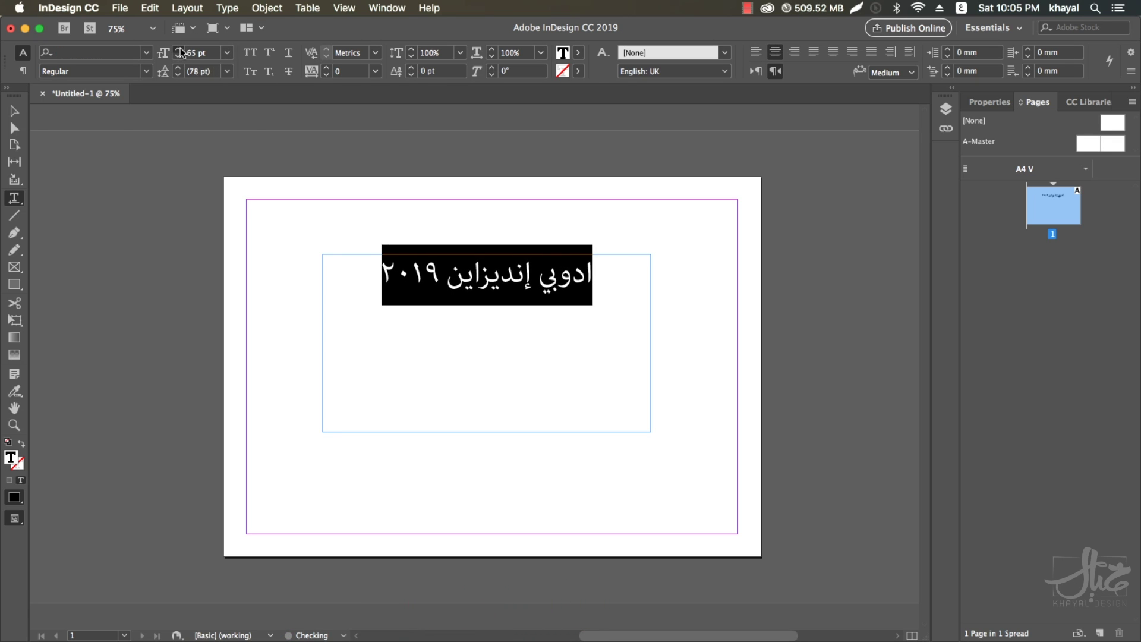
pyautogui.press('super+shift+period')
pyautogui.press('super+shift+period')
pyautogui.press('super+shift+period')
pyautogui.press('super+shift+period')
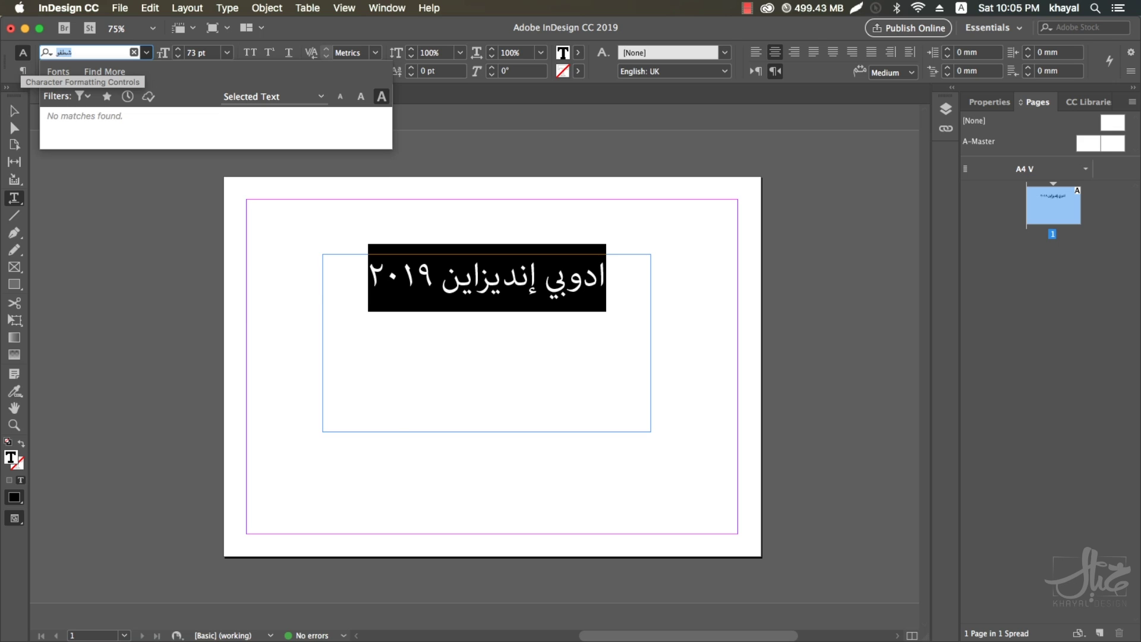
# Step: Search the fonts for "axtm" and try to apply AXtManalBLack to the selected title
pyautogui.write('axtm')
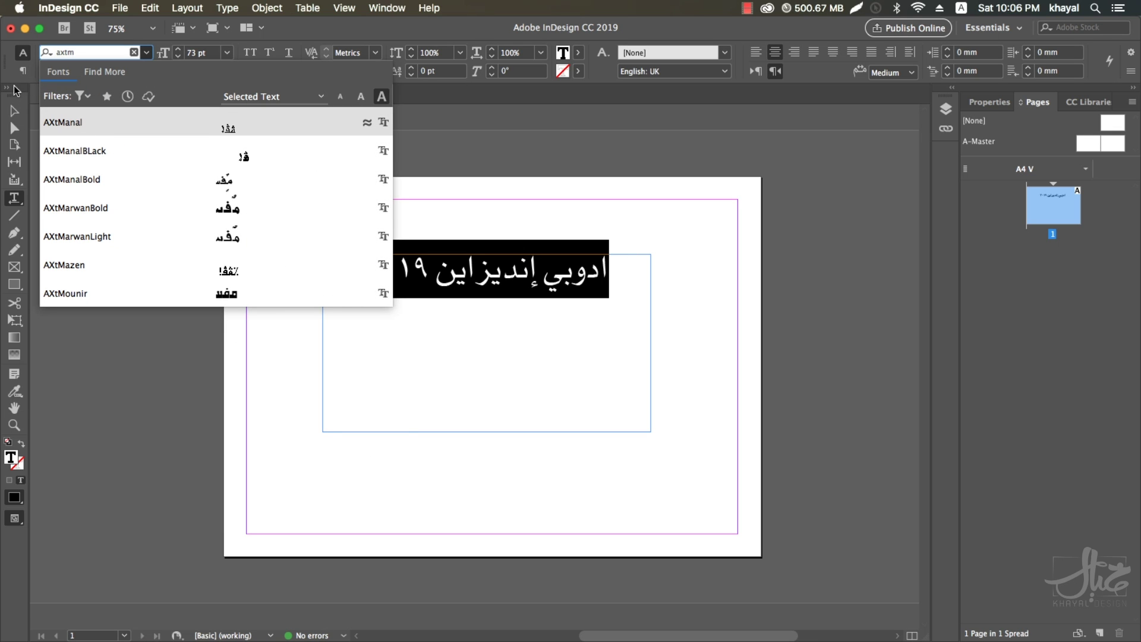
pyautogui.click(74, 152)
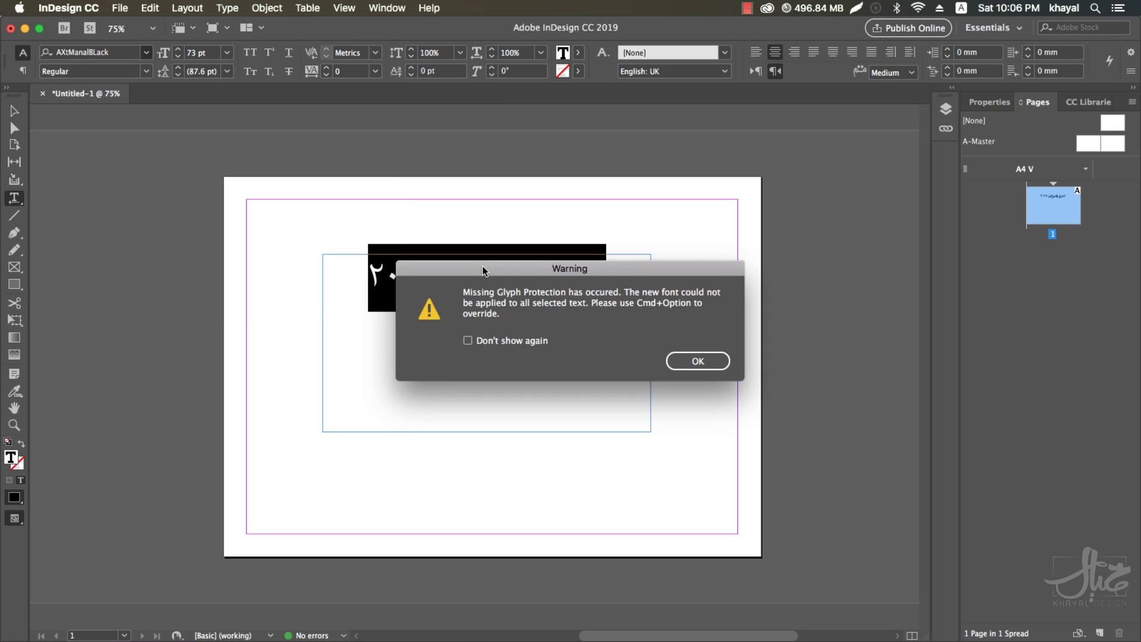
pyautogui.moveTo(494, 277); pyautogui.dragTo(414, 302)
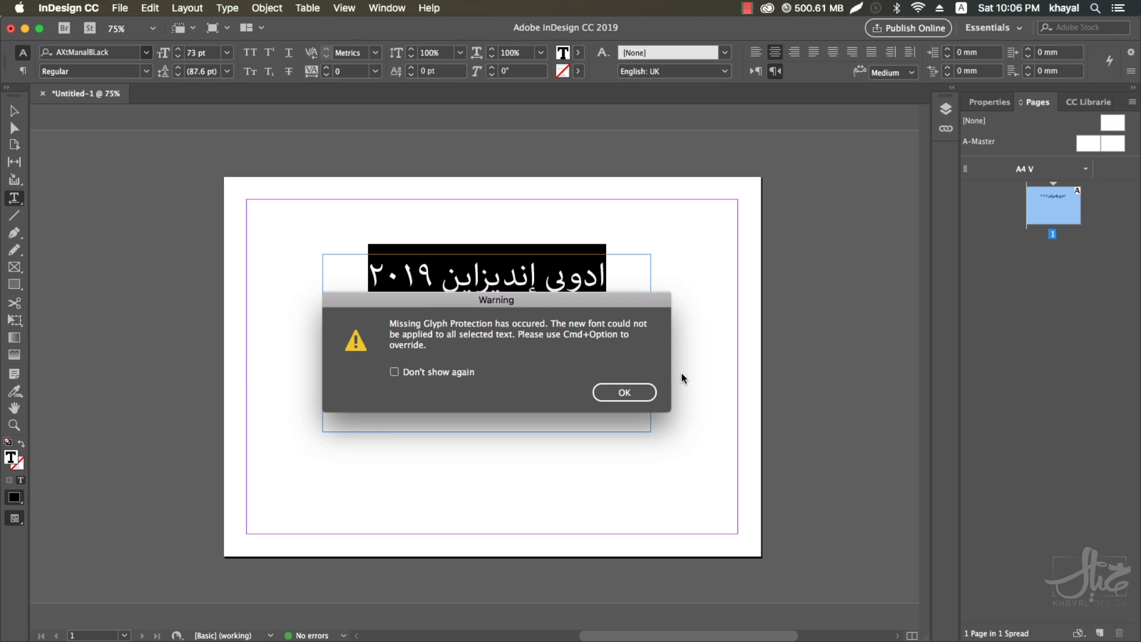
pyautogui.click(632, 393)
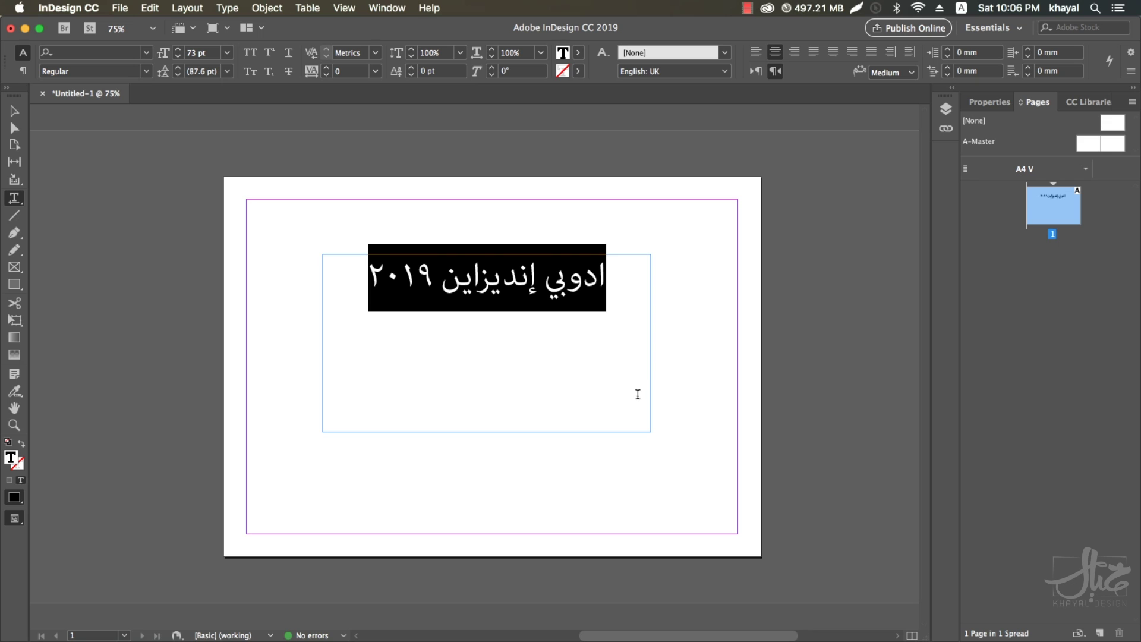
# Step: Reselect the whole title line and try once more to apply the AXtManalBLack font
pyautogui.click(490, 291)
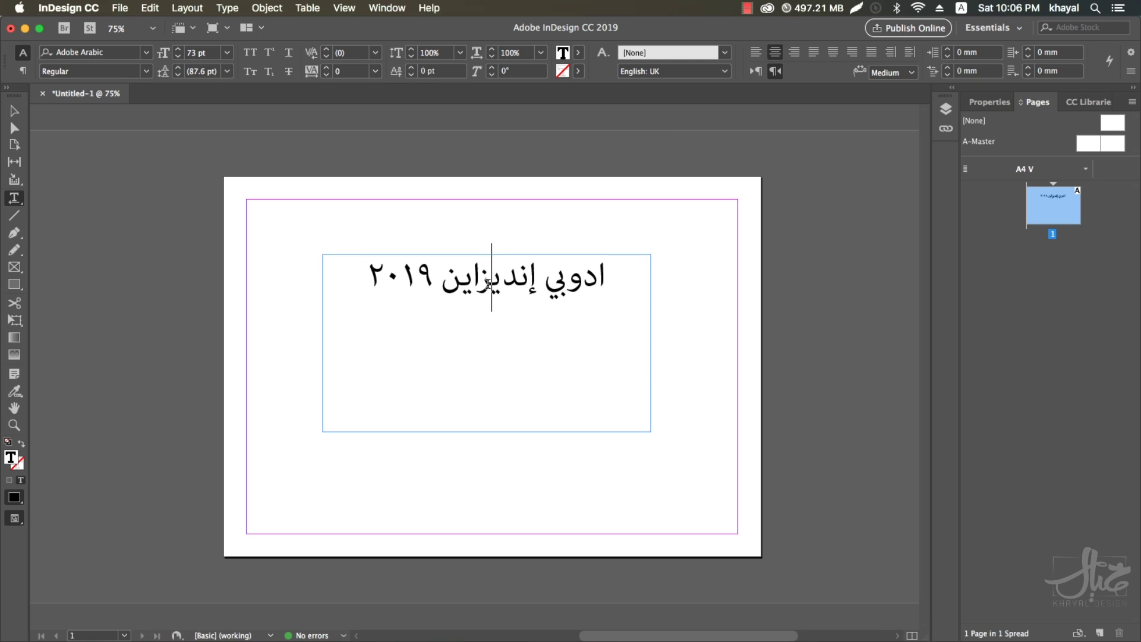
pyautogui.tripleClick(448, 274)
pyautogui.click(96, 51)
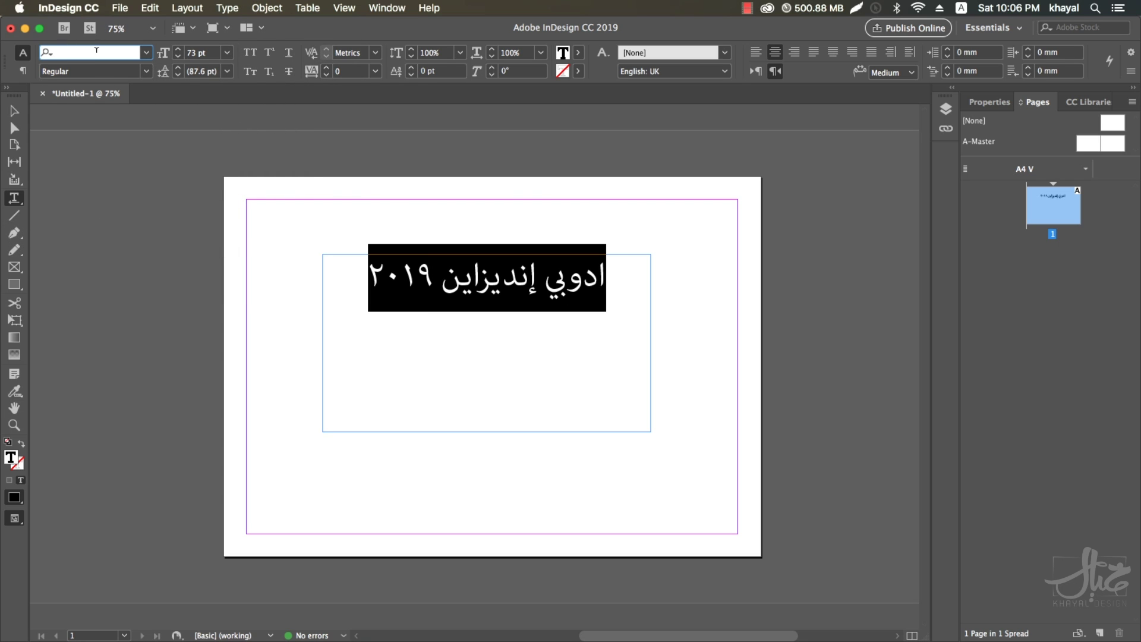
pyautogui.write('axtm')
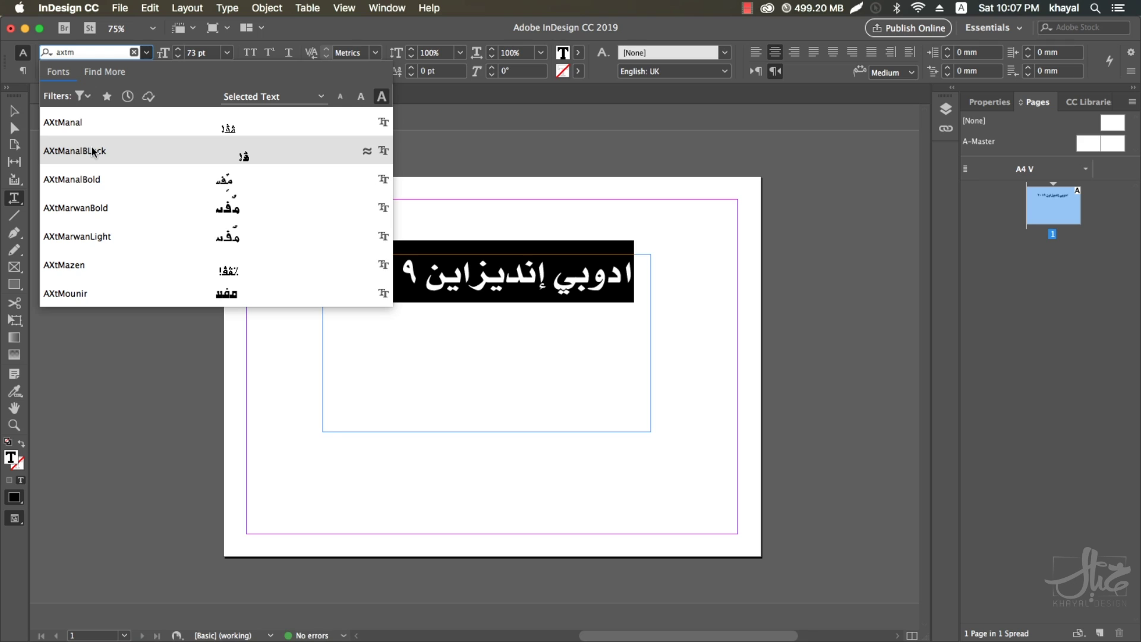
pyautogui.click(94, 153)
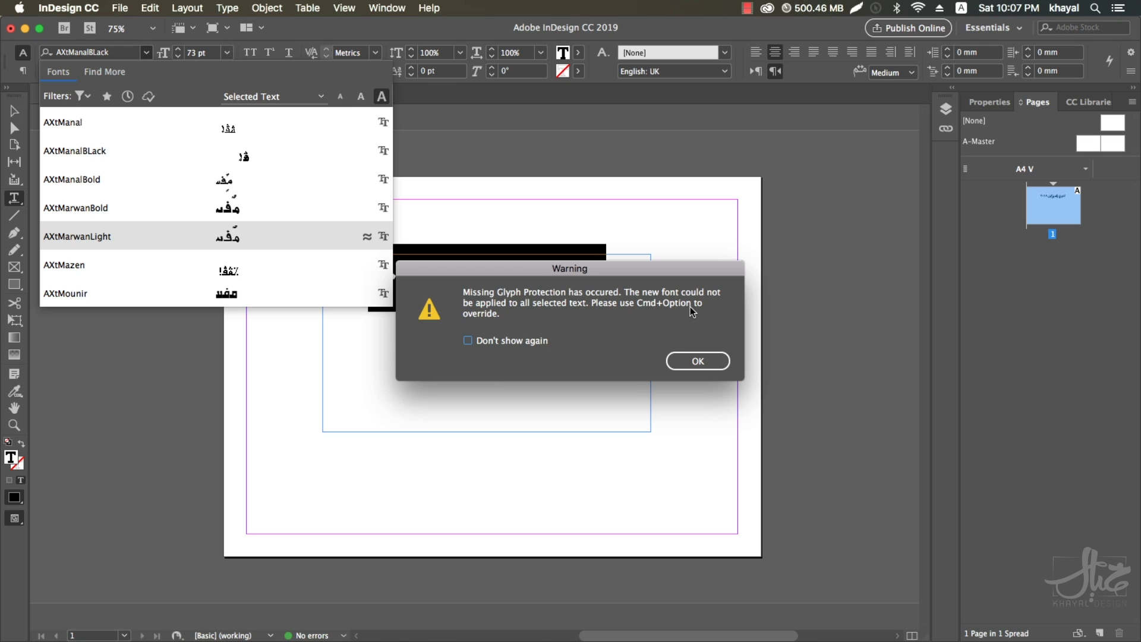
pyautogui.click(670, 362)
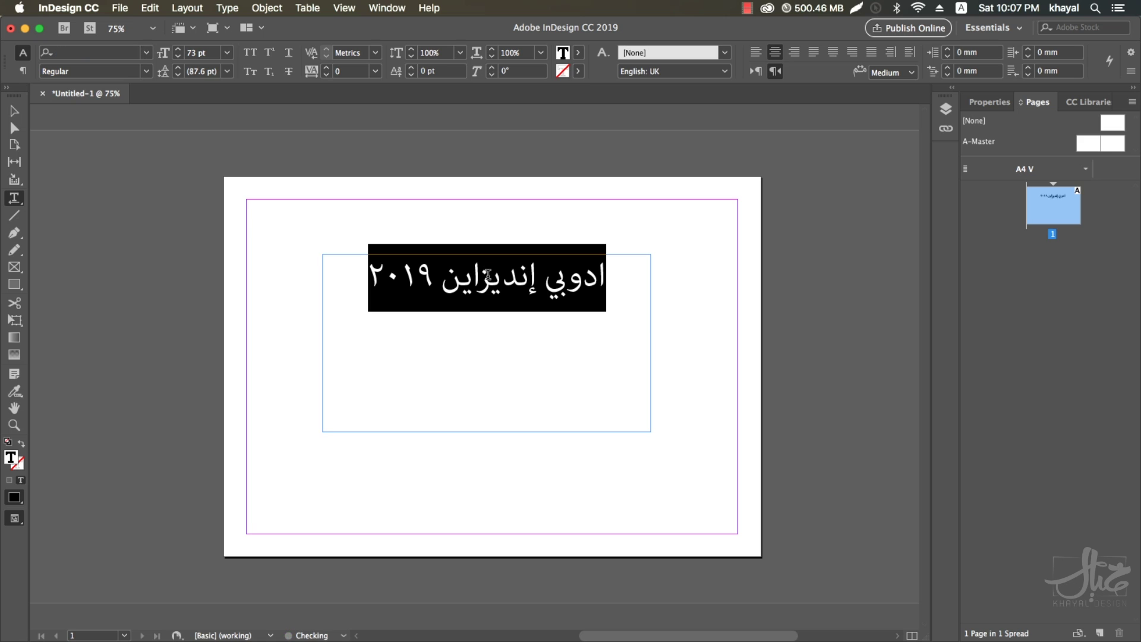
# Step: Apply the AXtManalBLack font to the title while overriding the missing glyph protection
pyautogui.click(111, 50)
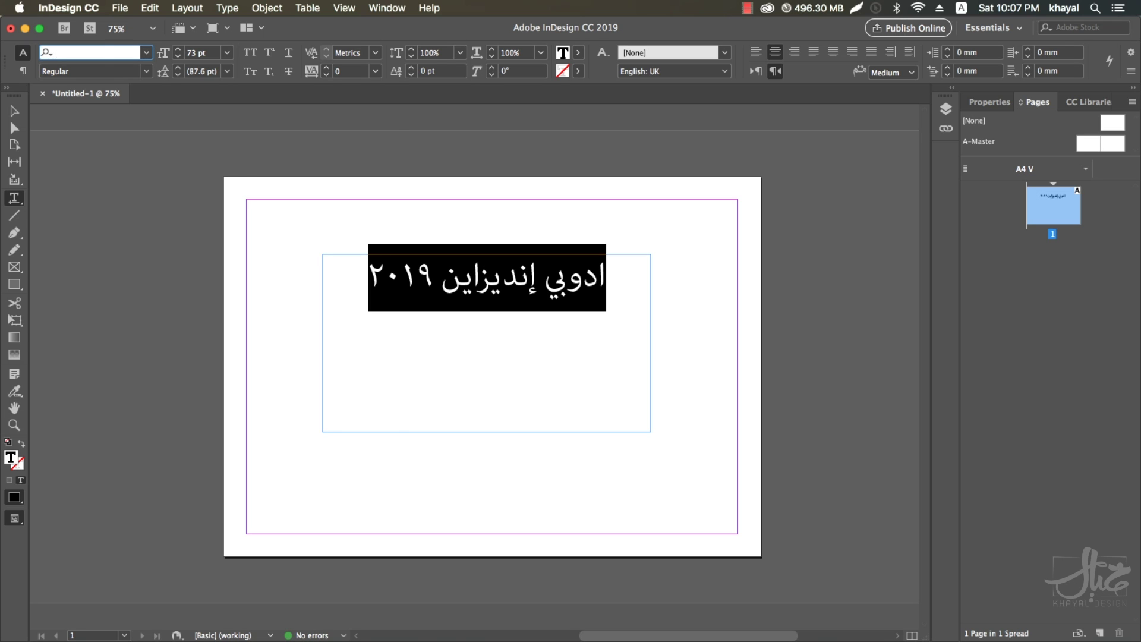
pyautogui.write('axtm')
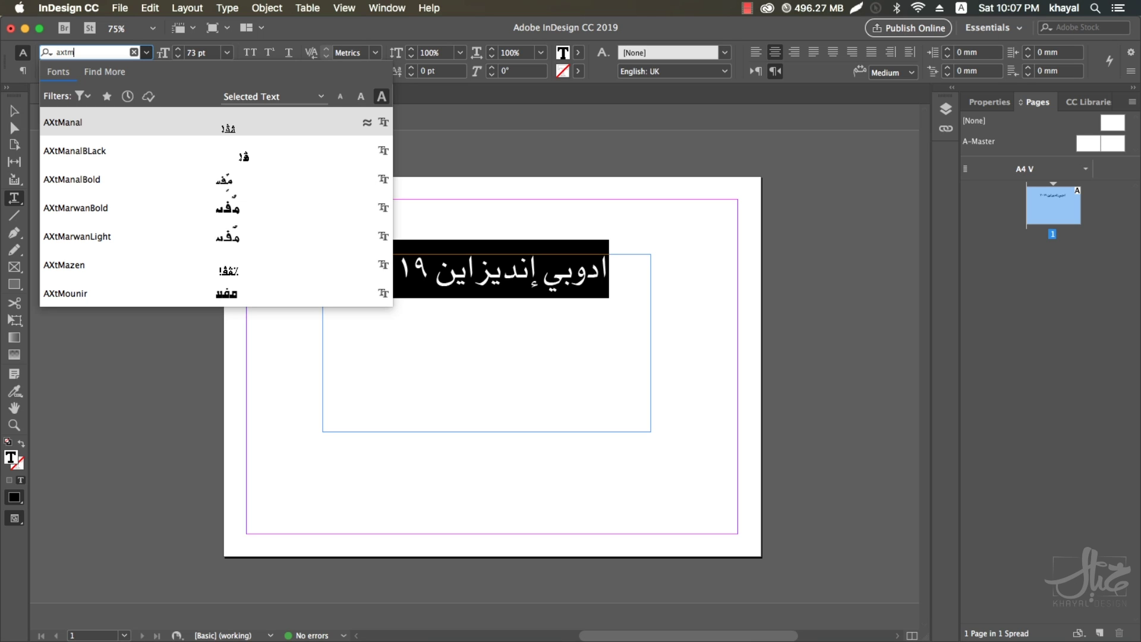
pyautogui.click(93, 154)
pyautogui.click(506, 273)
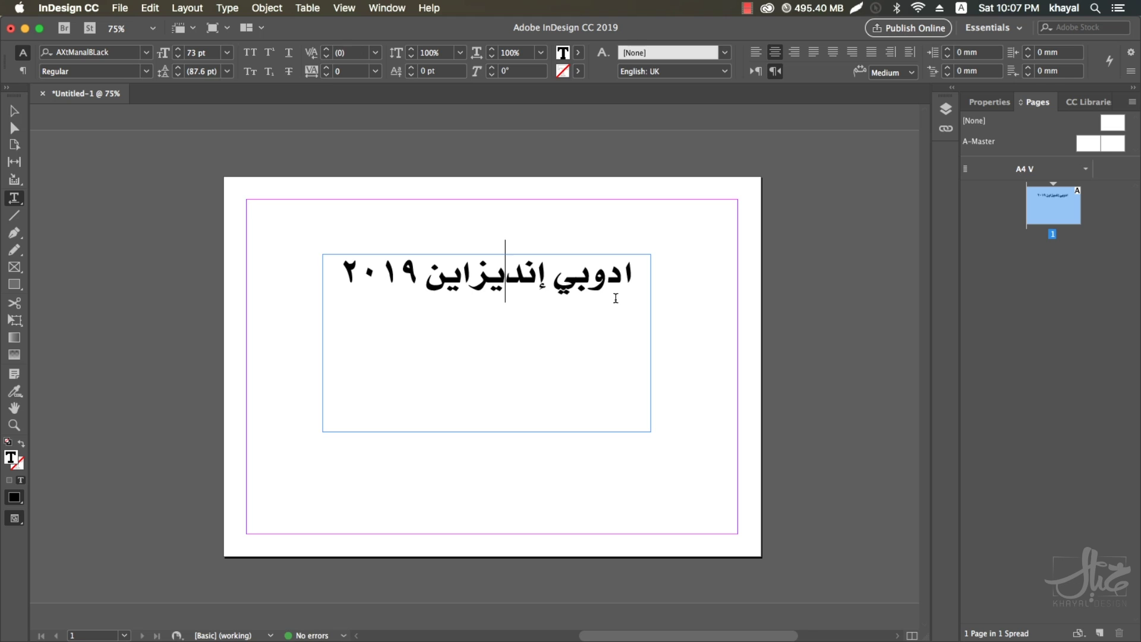
# Step: Undo the AXtManalBLack font change on the title and keep the whole line selected
pyautogui.click(15, 110)
pyautogui.tripleClick(464, 275)
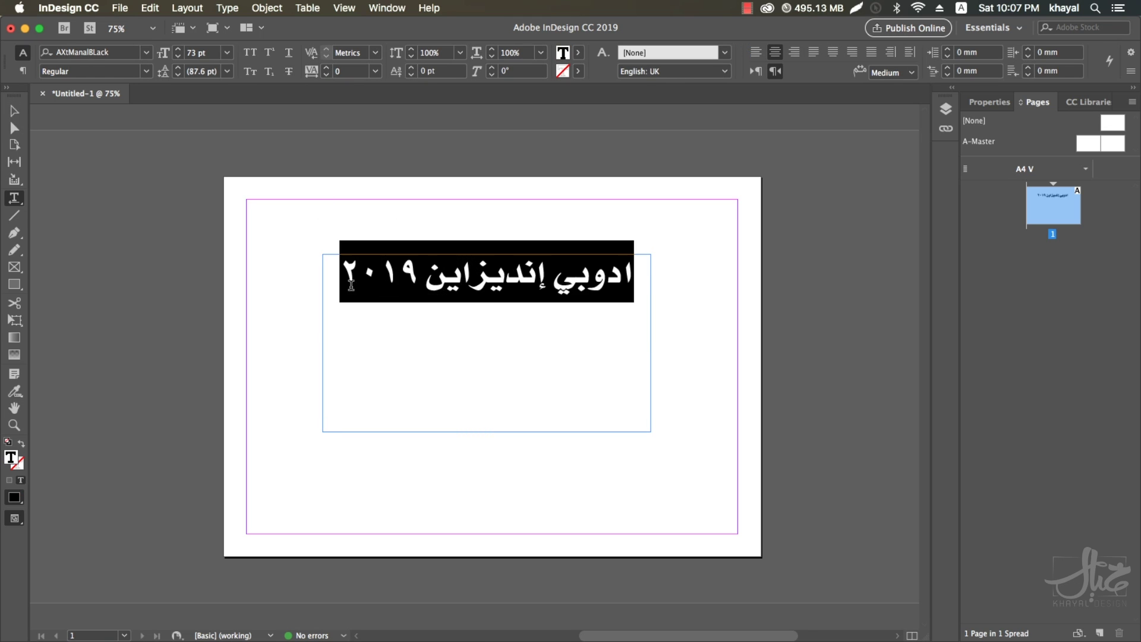
pyautogui.click(349, 289)
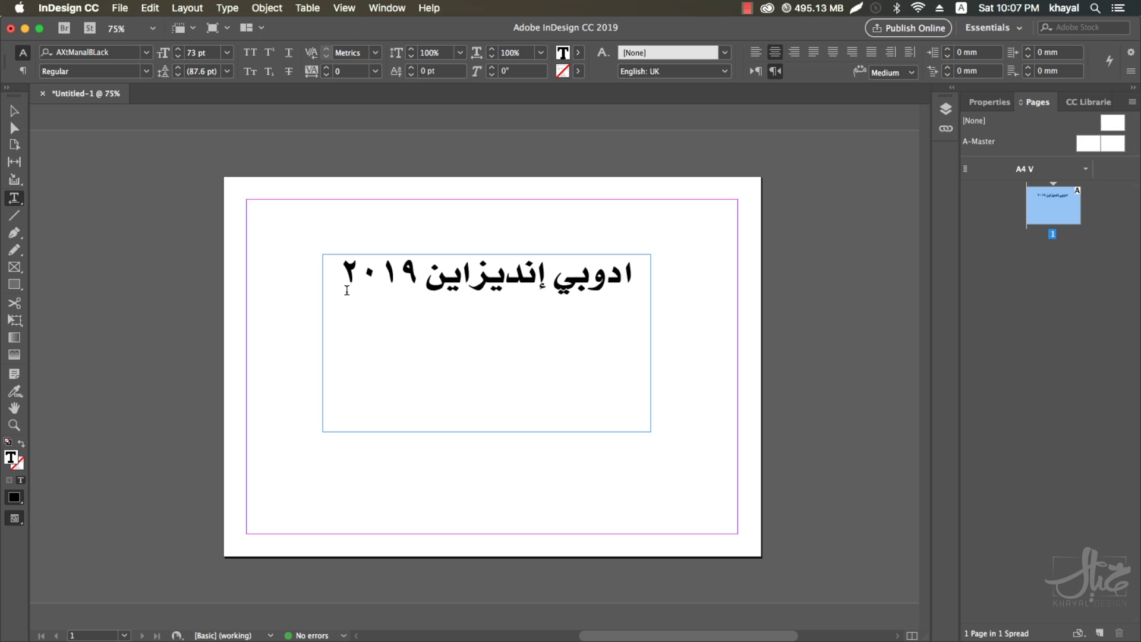
pyautogui.press('super+a')
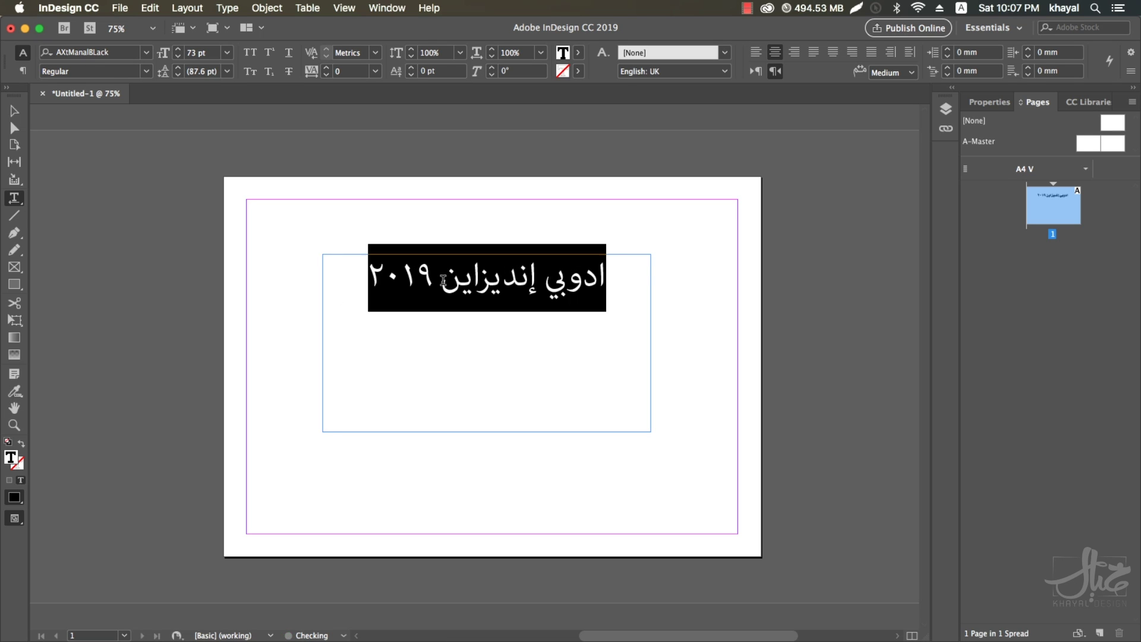
# Step: Try to apply AXtManalBLack to the title from the recently used fonts without overriding, and leave text editing
pyautogui.click(146, 52)
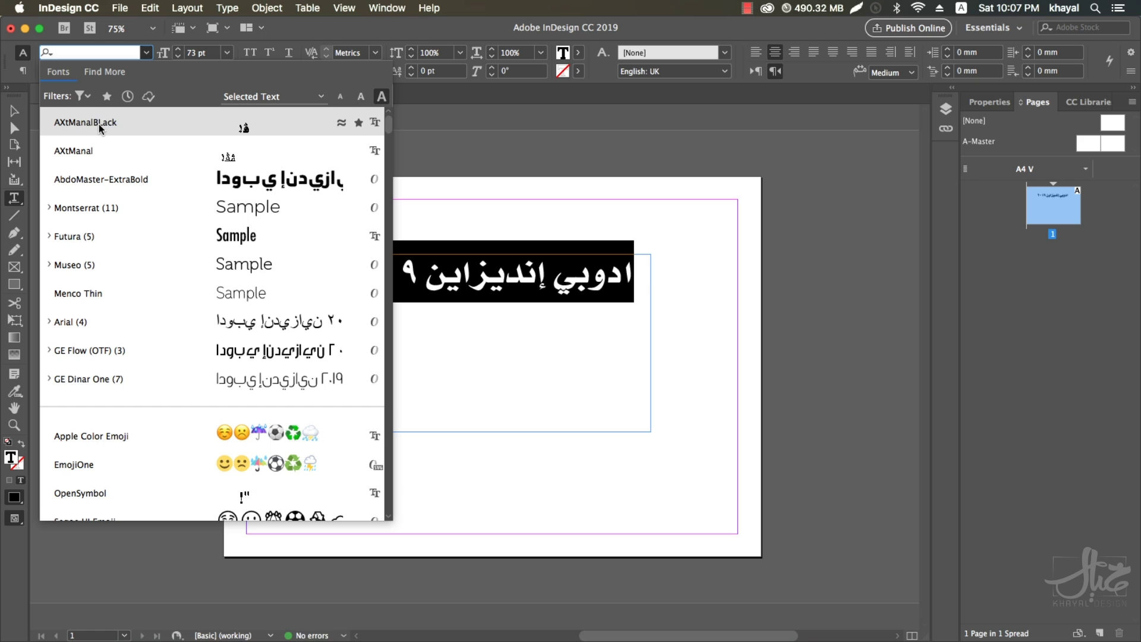
pyautogui.click(98, 124)
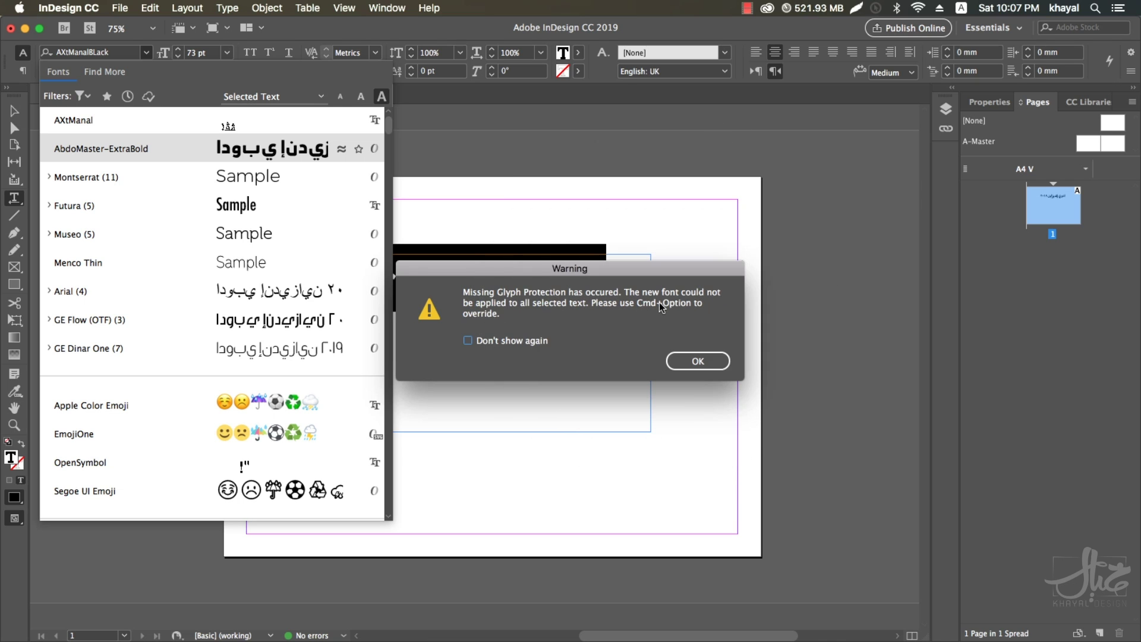
pyautogui.click(693, 368)
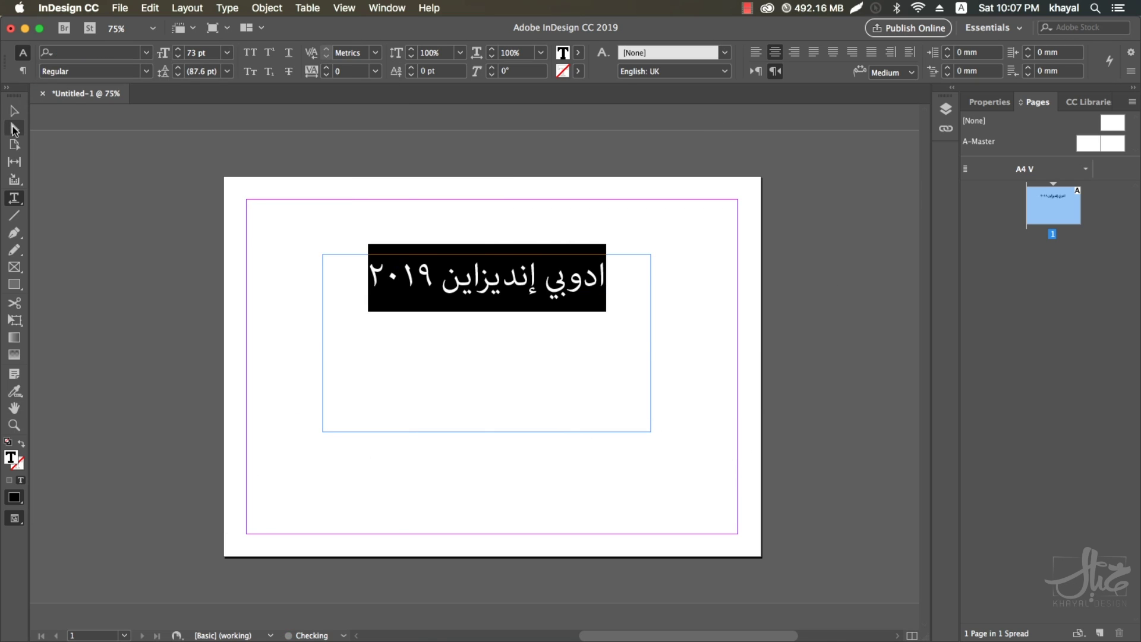
pyautogui.click(14, 110)
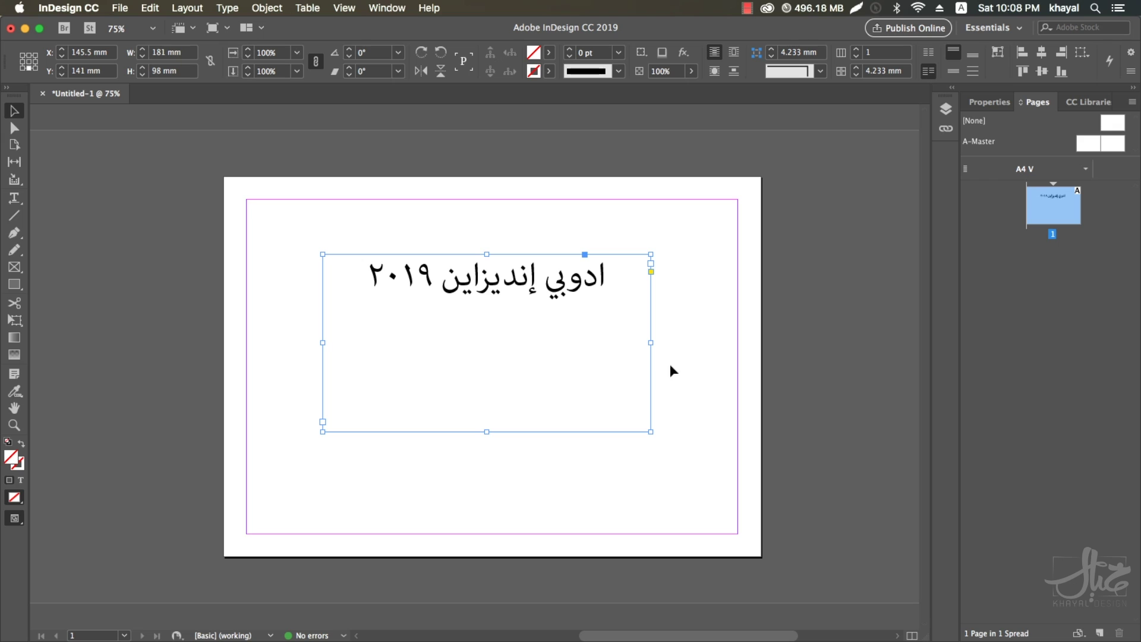
pyautogui.click(51, 9)
pyautogui.moveTo(70, 43)
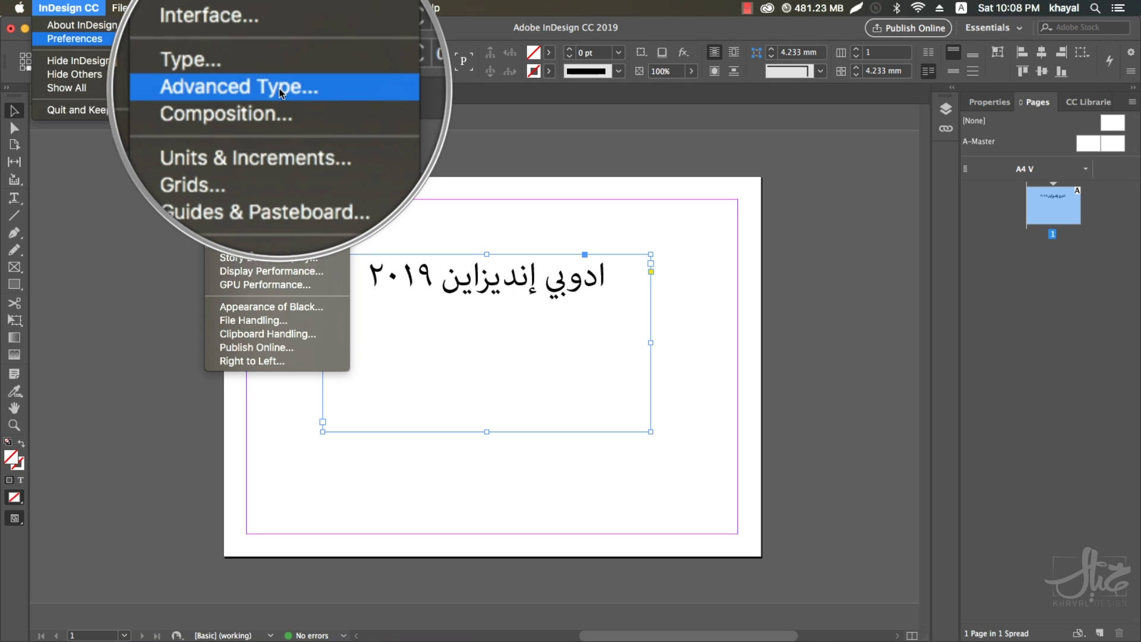
pyautogui.click(281, 89)
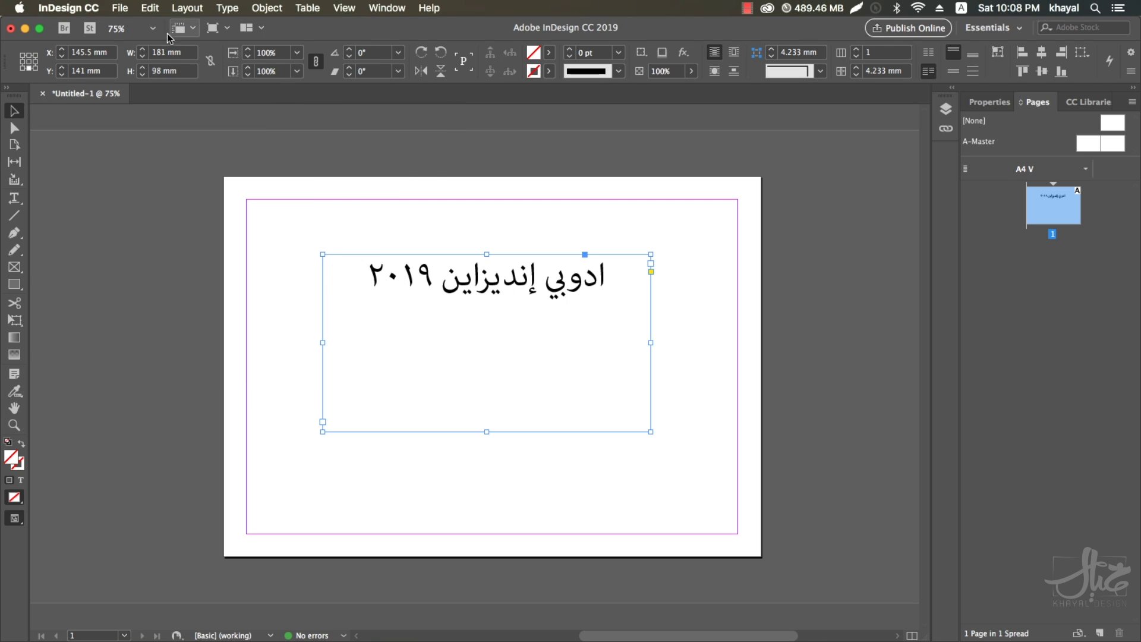
# Step: Turn off Protect While Typing and Protect When Applying Fonts under Missing Glyph Protection in the Advanced Type preferences
pyautogui.click(150, 8)
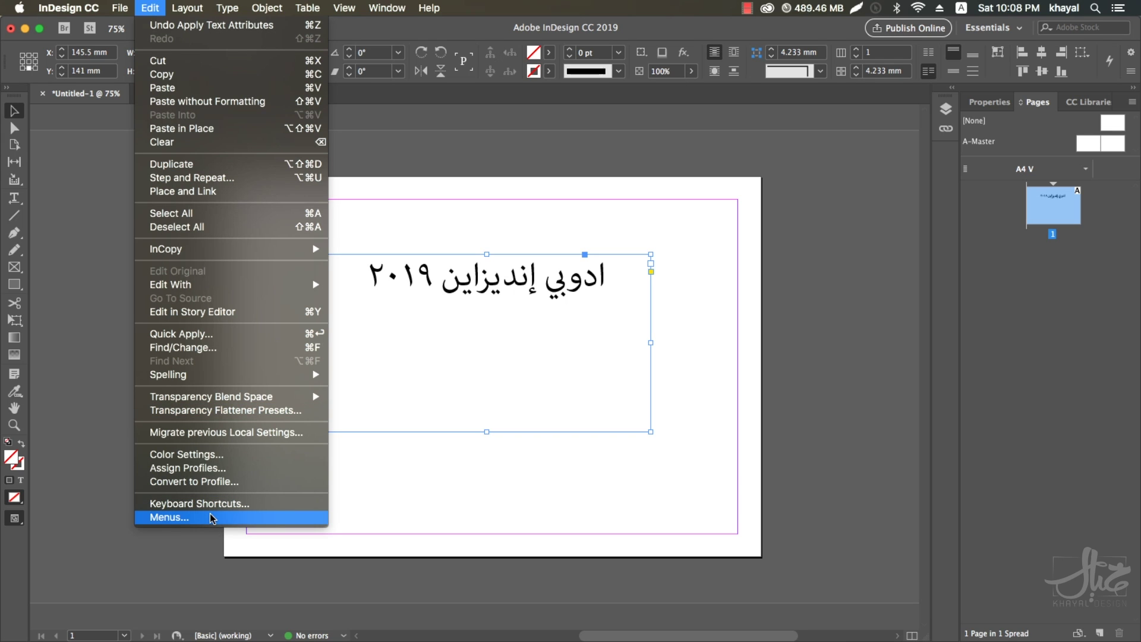
pyautogui.moveTo(125, 10)
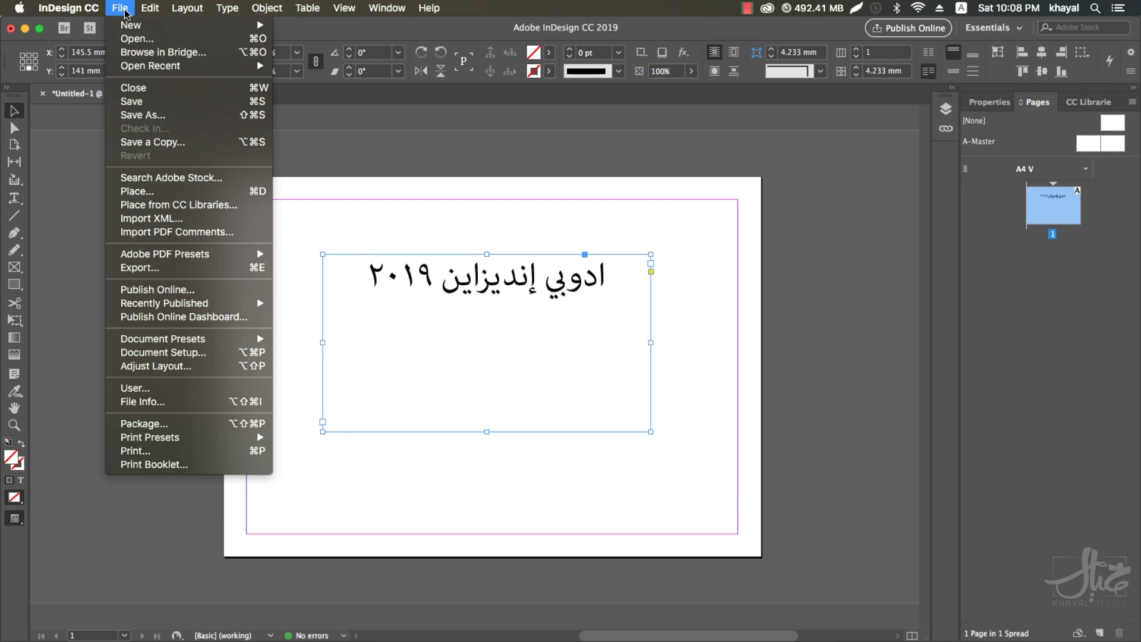
pyautogui.moveTo(71, 8)
pyautogui.moveTo(96, 40)
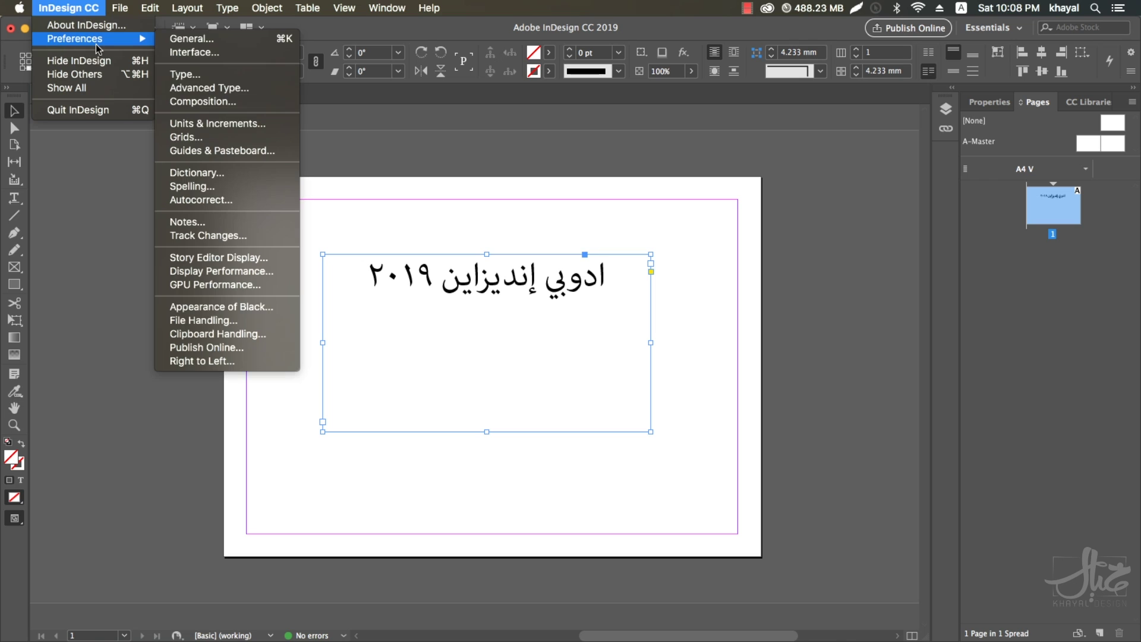
pyautogui.click(211, 88)
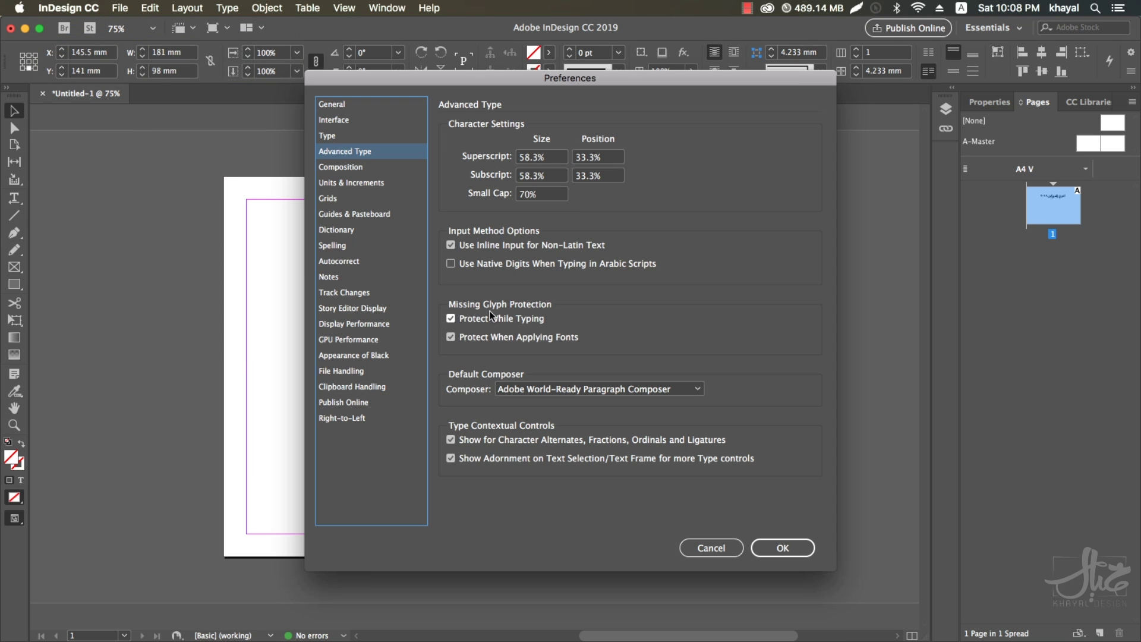
pyautogui.press('alt')
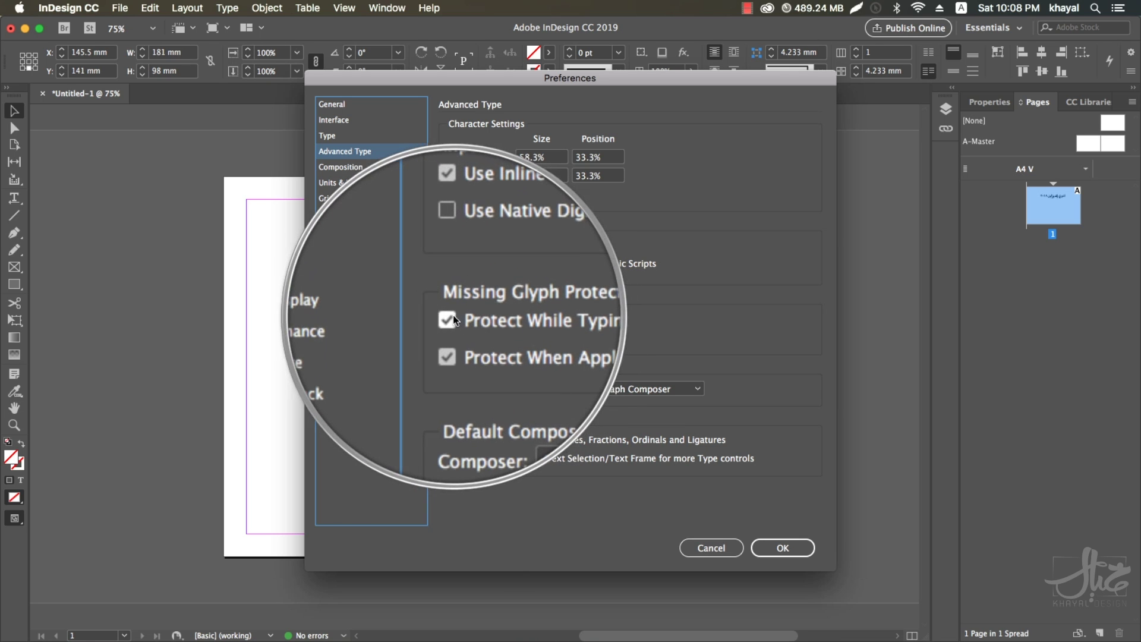
pyautogui.click(453, 317)
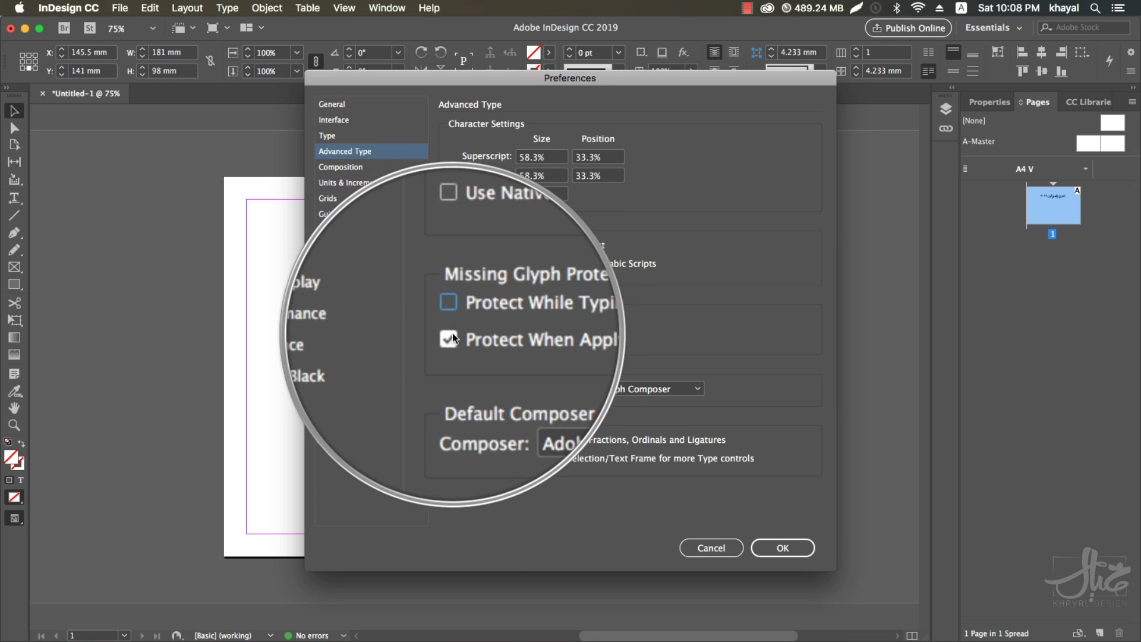
pyautogui.click(451, 337)
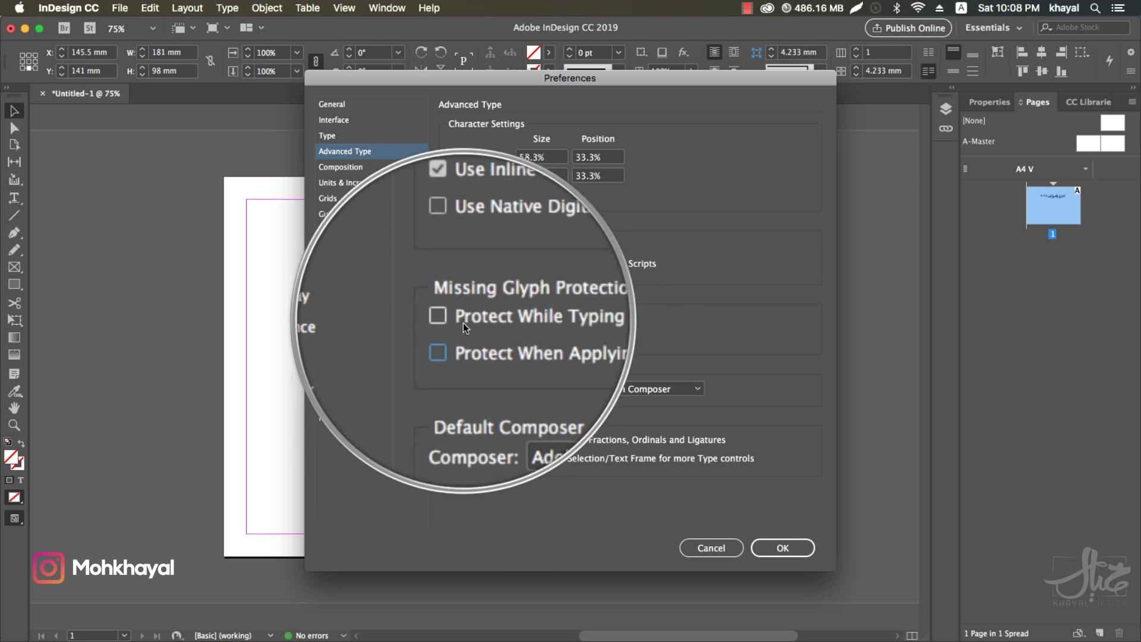
pyautogui.click(782, 547)
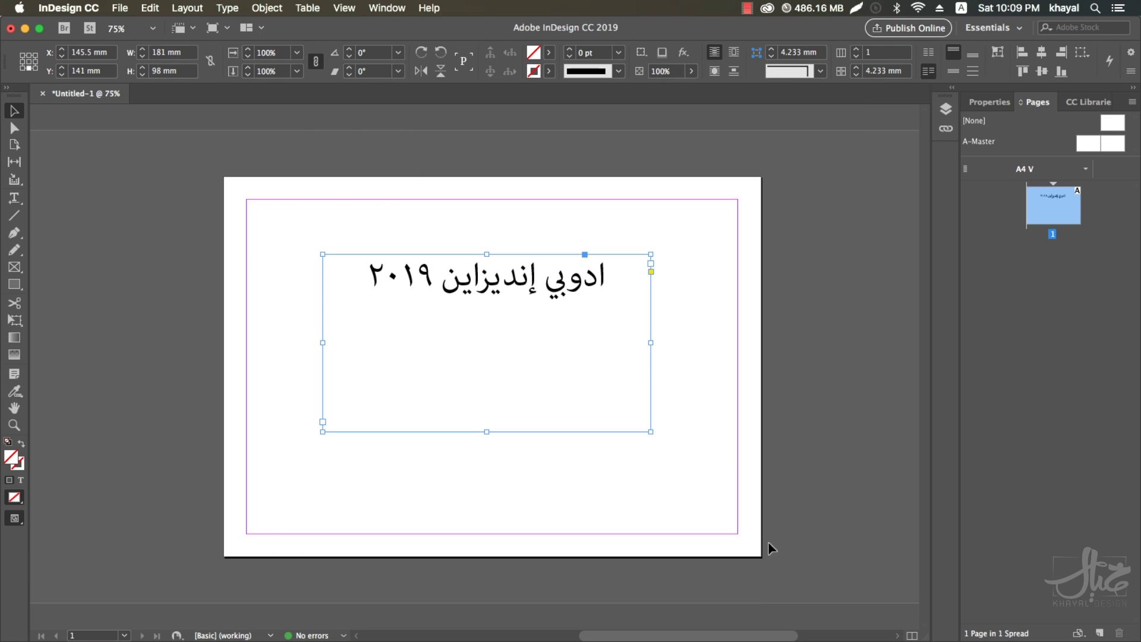
# Step: Apply the AXtManal font to the whole Arabic title line and leave text editing
pyautogui.tripleClick(497, 284)
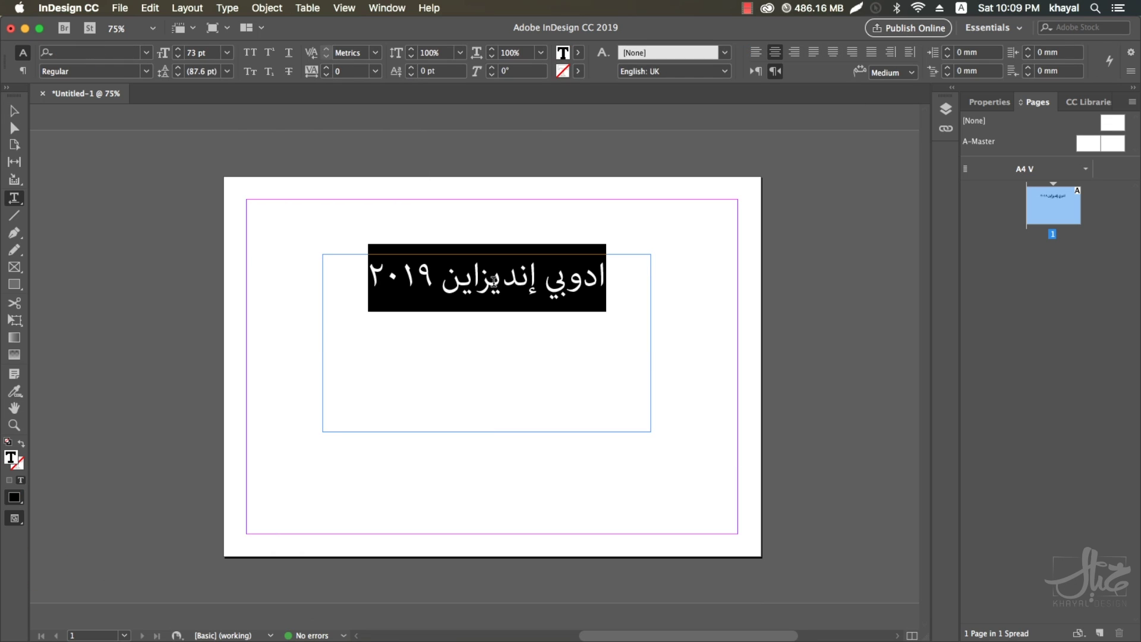
pyautogui.click(145, 53)
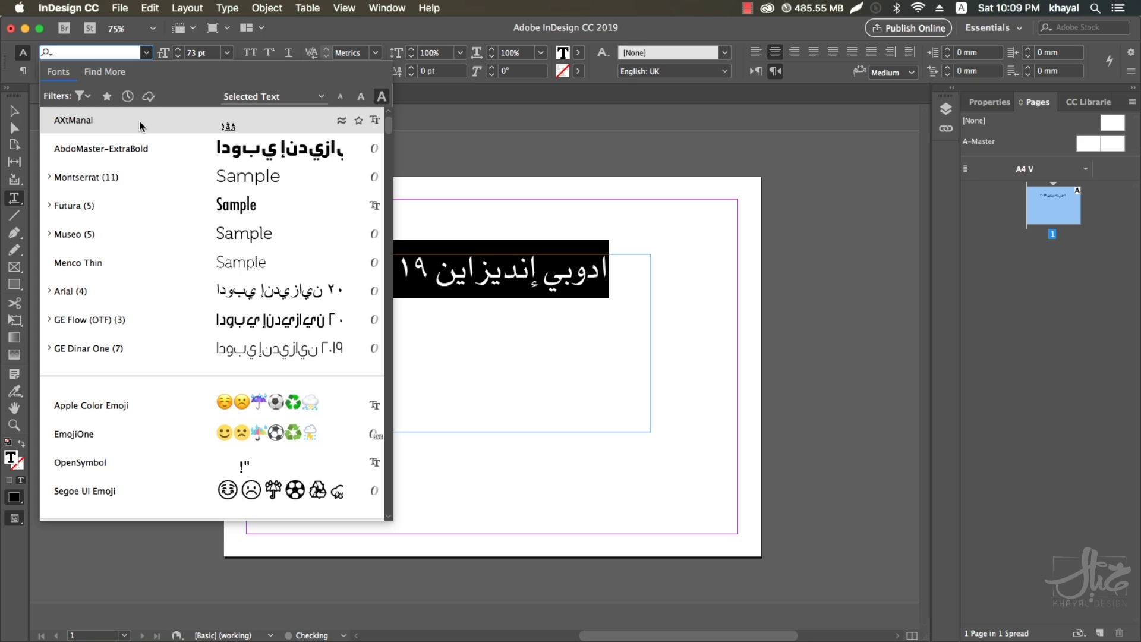
pyautogui.click(518, 290)
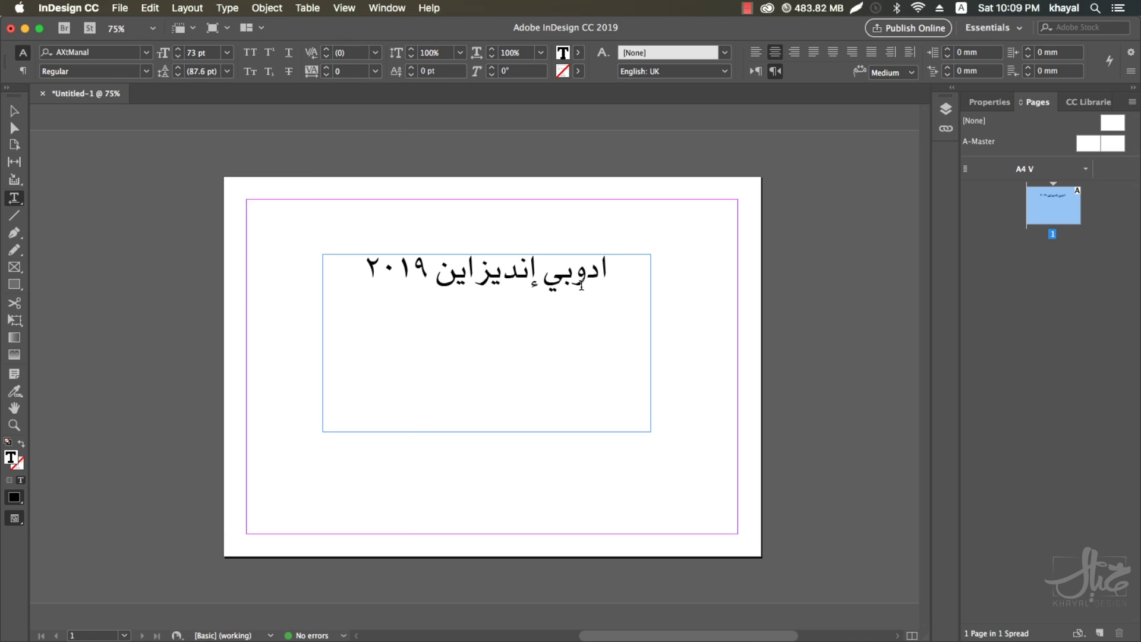
pyautogui.press('Escape')
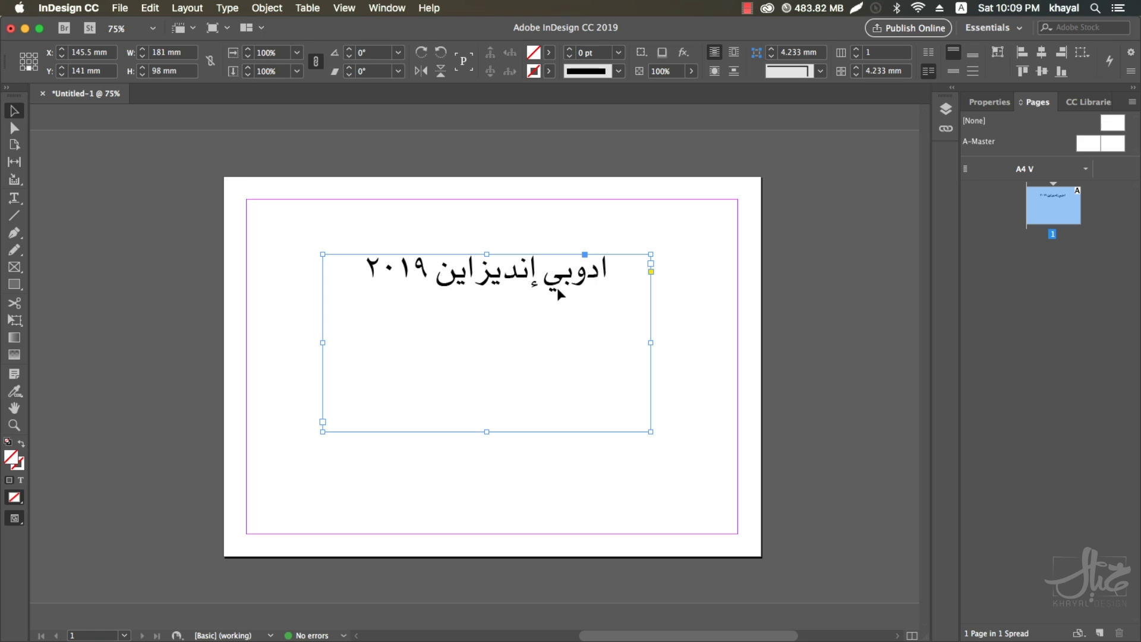
# Step: Delete the title's text frame from the page
pyautogui.click(687, 336)
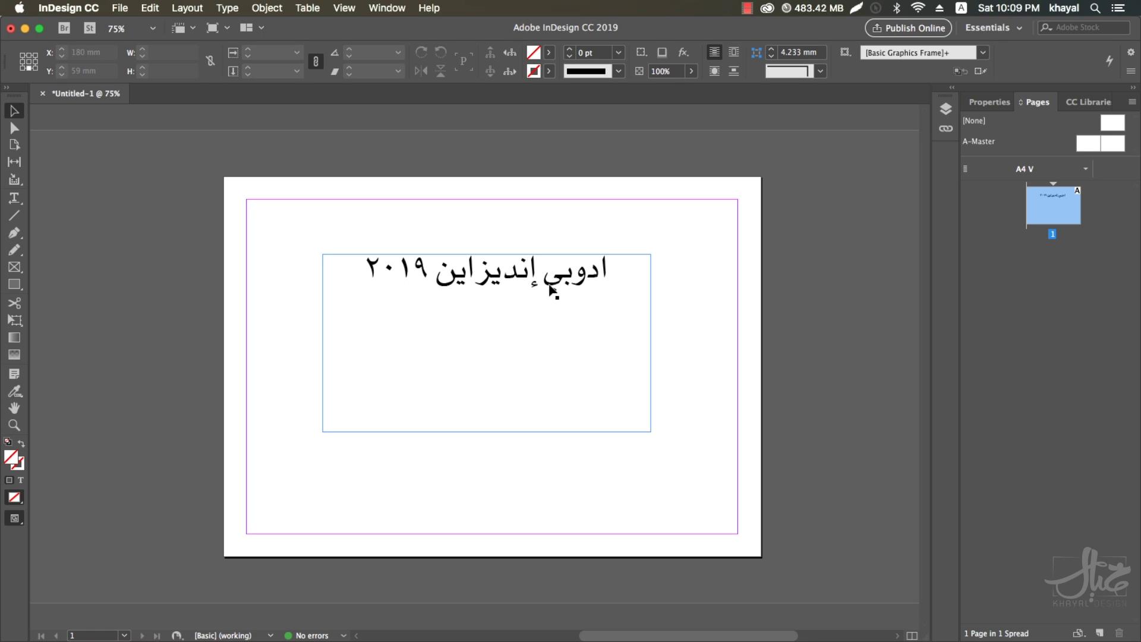
pyautogui.click(550, 288)
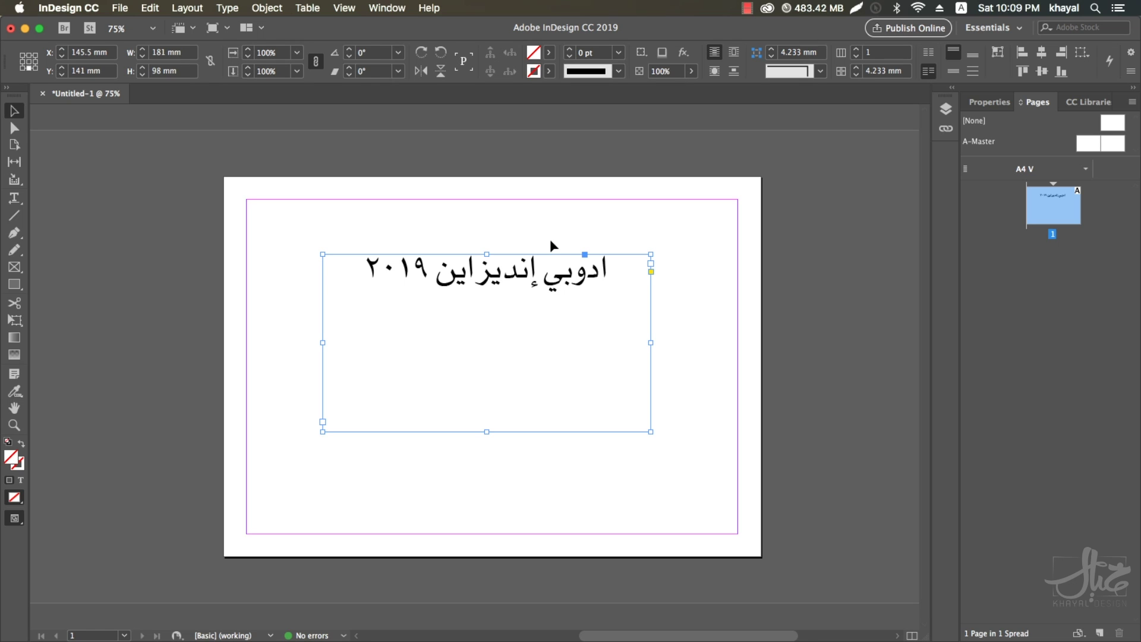
pyautogui.press('Delete')
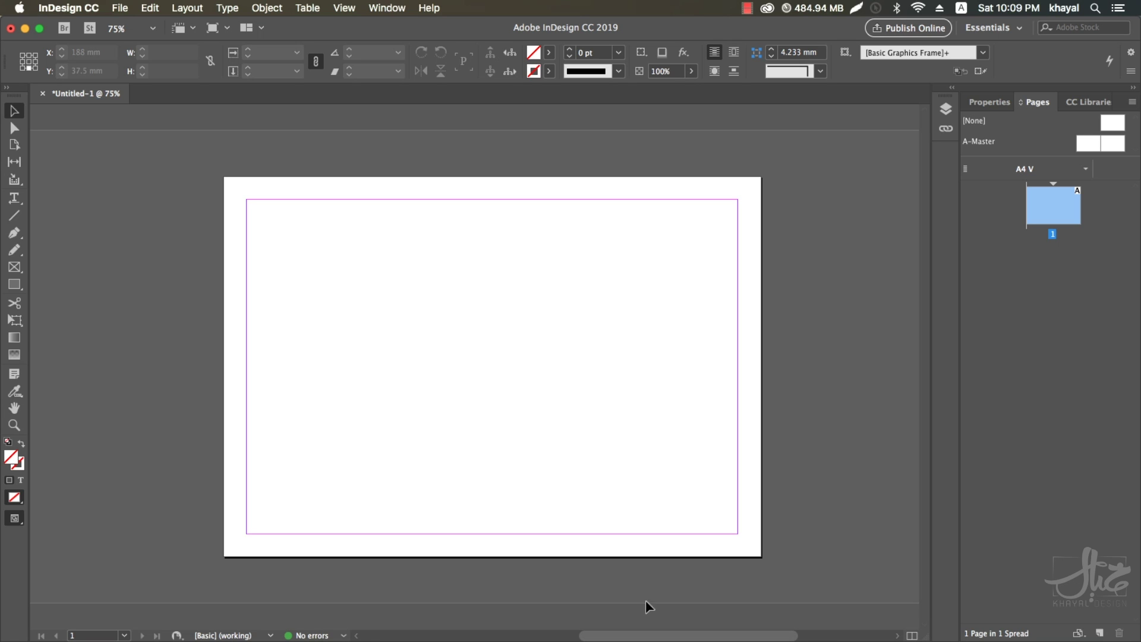
# Step: Switch to Adobe InDesign CS6 and examine how the Arabic poem text displays across the spreads of artwork.indd
pyautogui.moveTo(739, 639)
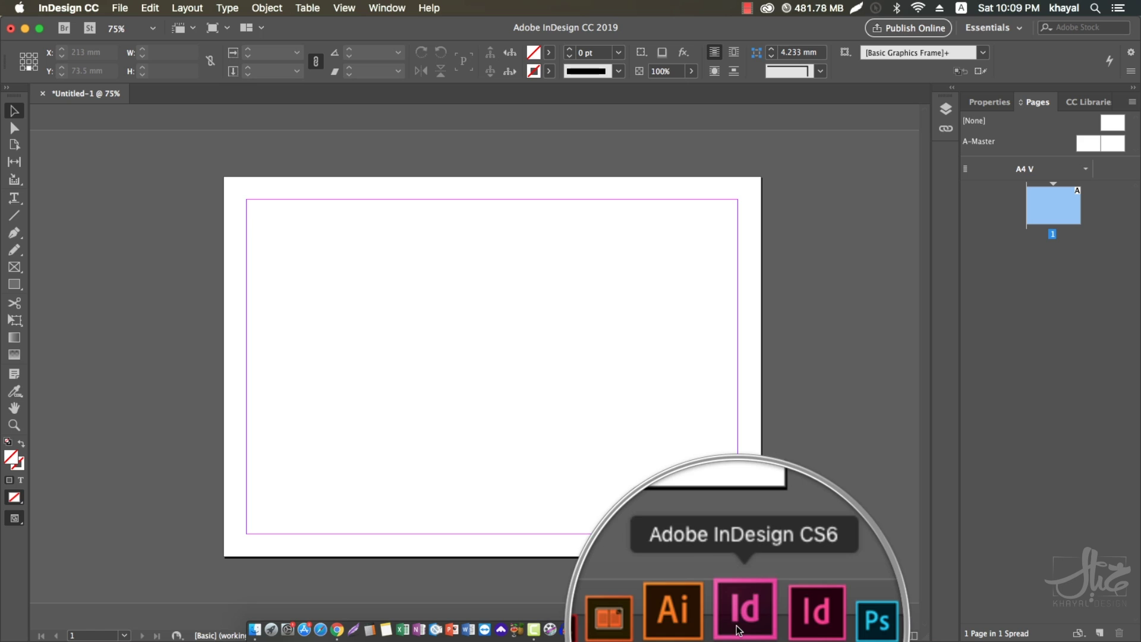
pyautogui.click(739, 635)
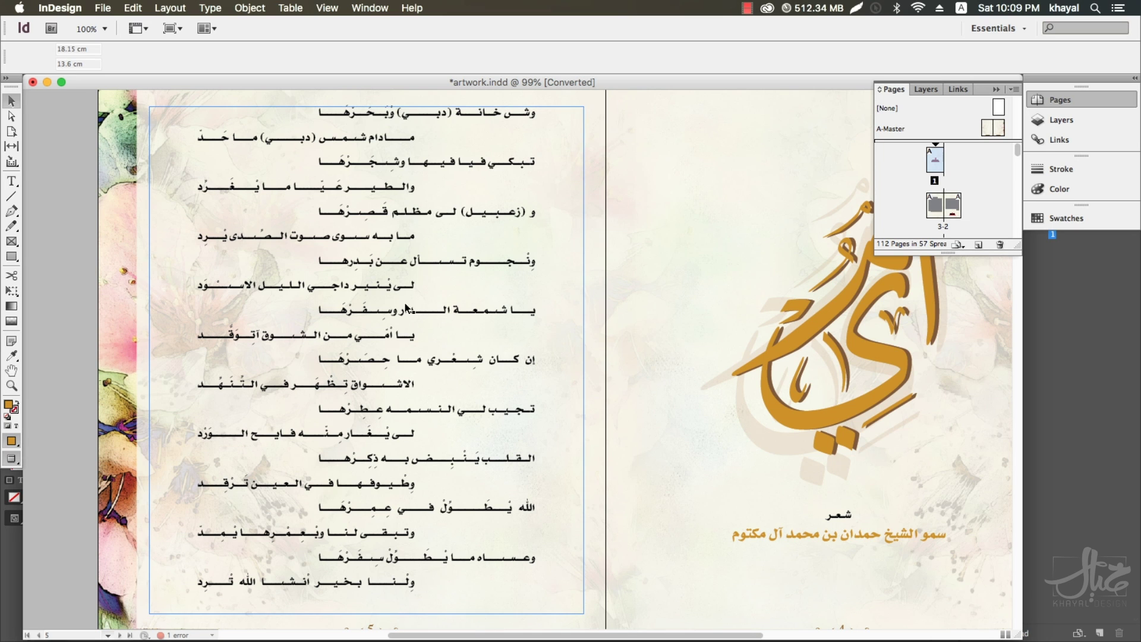
pyautogui.press('super+minus')
pyautogui.scroll(-10, 416, 297)
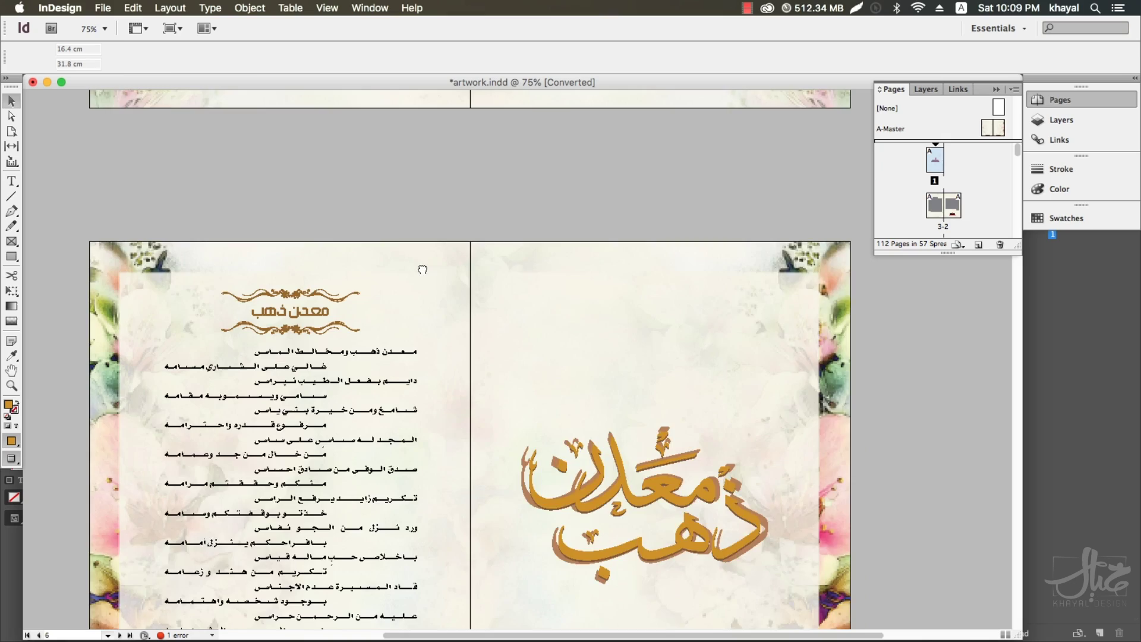
pyautogui.scroll(-12, 422, 270)
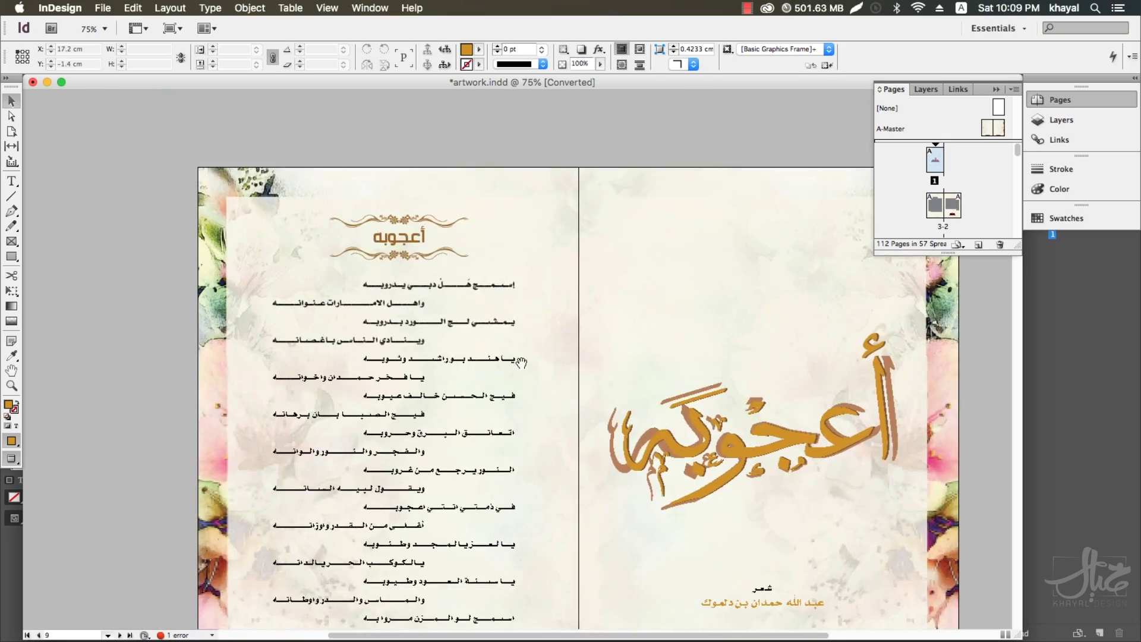
pyautogui.scroll(-12, 521, 362)
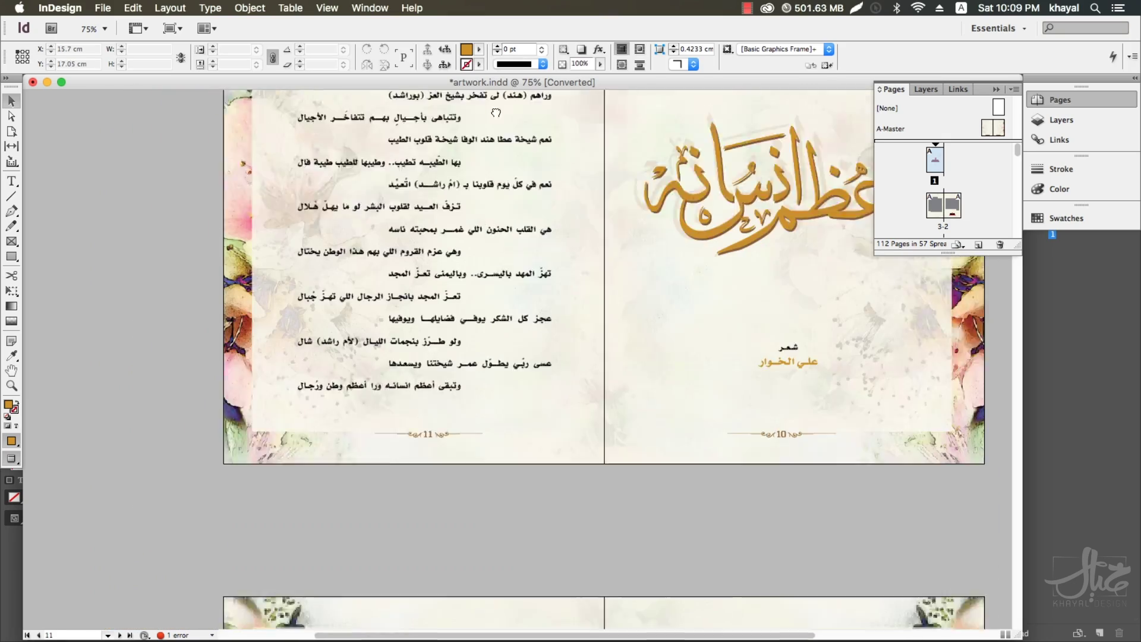
pyautogui.scroll(-4, 496, 113)
pyautogui.scroll(-8, 509, 250)
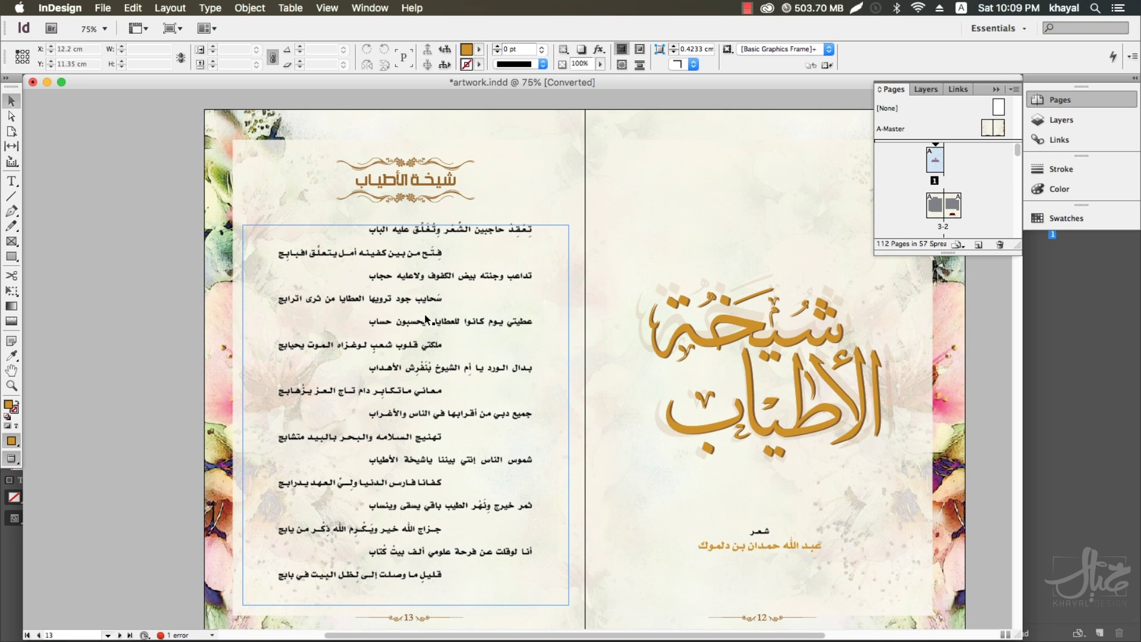
# Step: Switch back to Adobe InDesign CC 2019 and open artwork.indd from the Book folder
pyautogui.press('super+Tab')
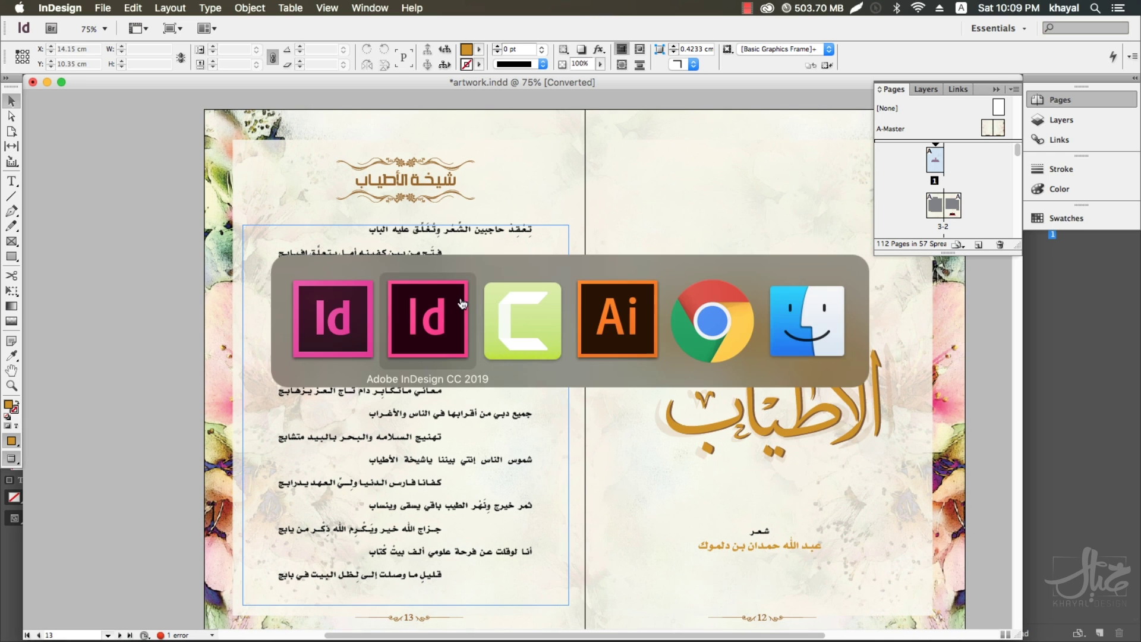
pyautogui.click(437, 338)
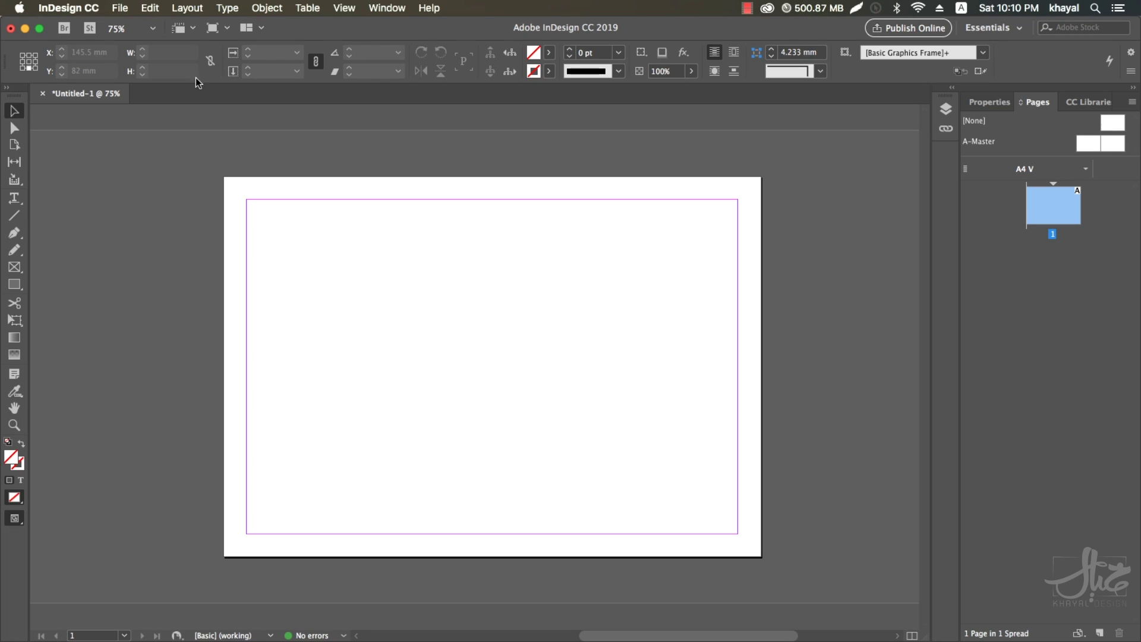
pyautogui.click(120, 8)
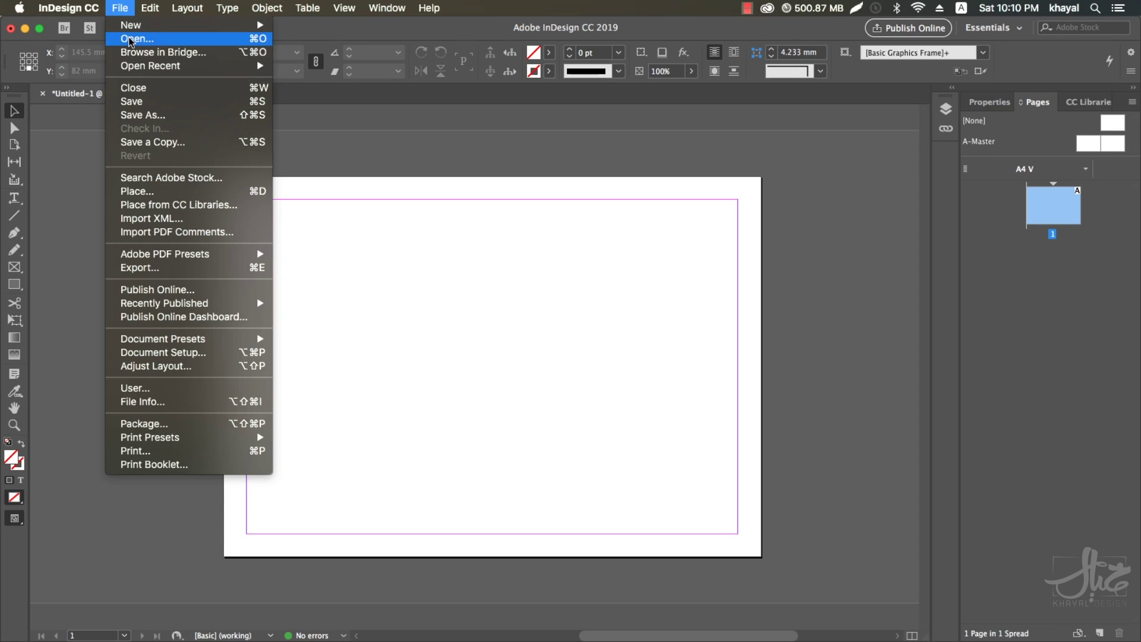
pyautogui.click(130, 39)
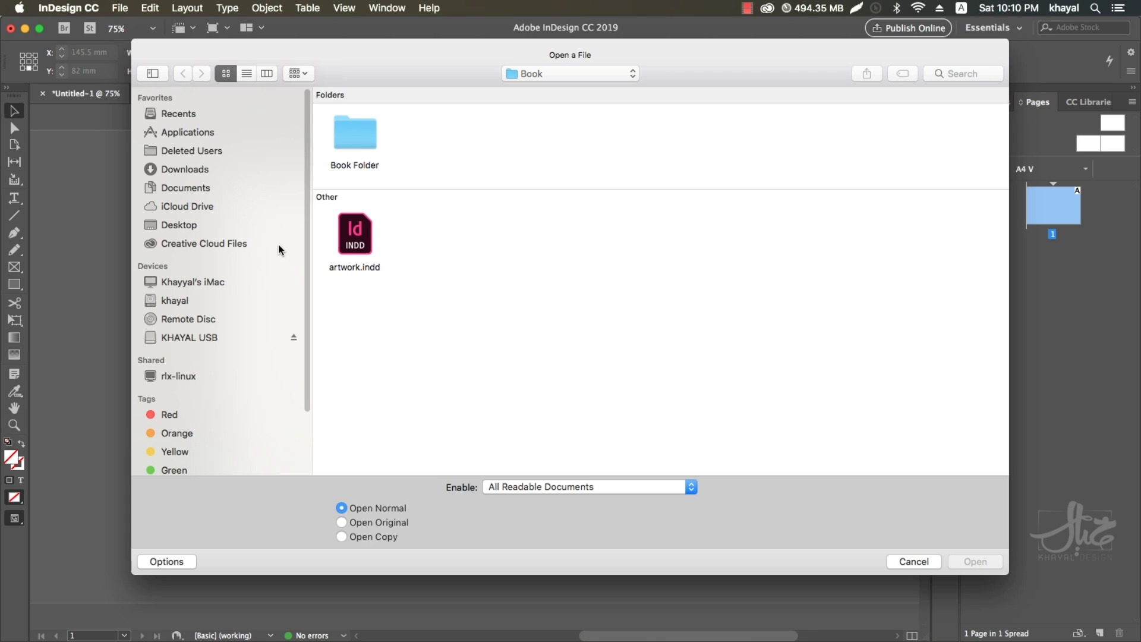
pyautogui.click(356, 242)
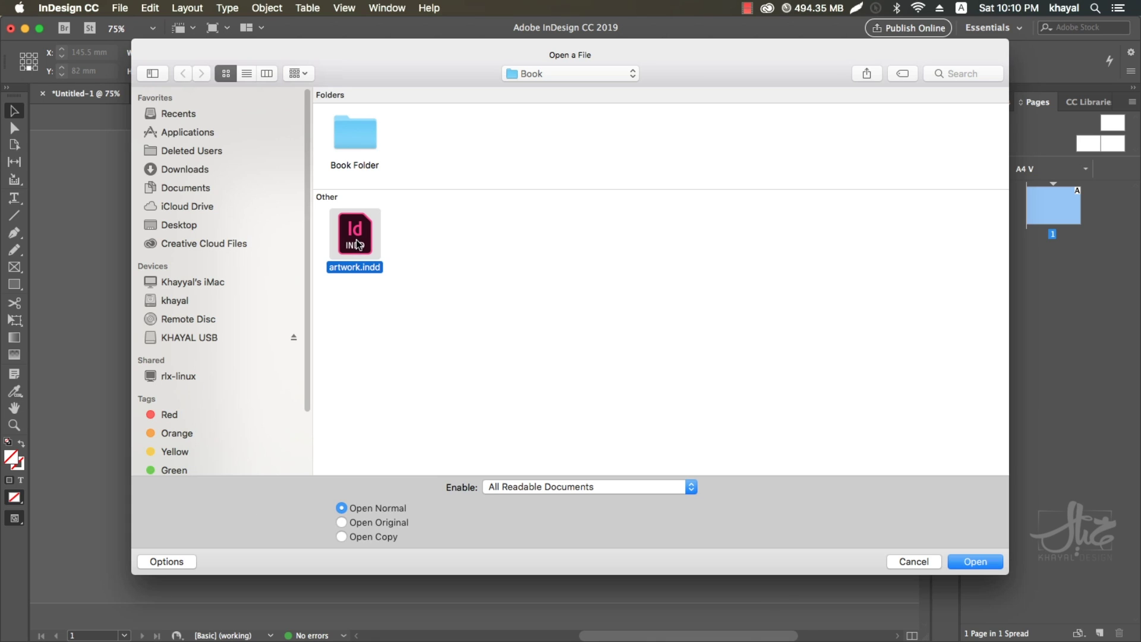
pyautogui.click(977, 565)
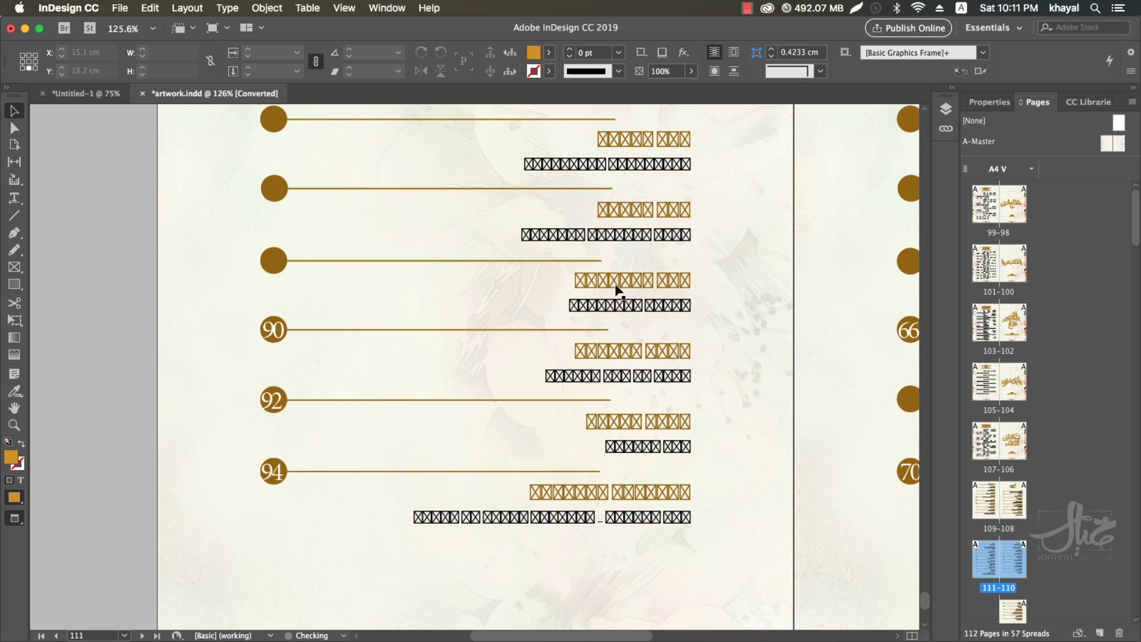
# Step: Examine the Arabic text on the contents pages and the last poem spreads of artwork.indd
pyautogui.press('super+minus')
pyautogui.press('super+minus')
pyautogui.press('super+minus')
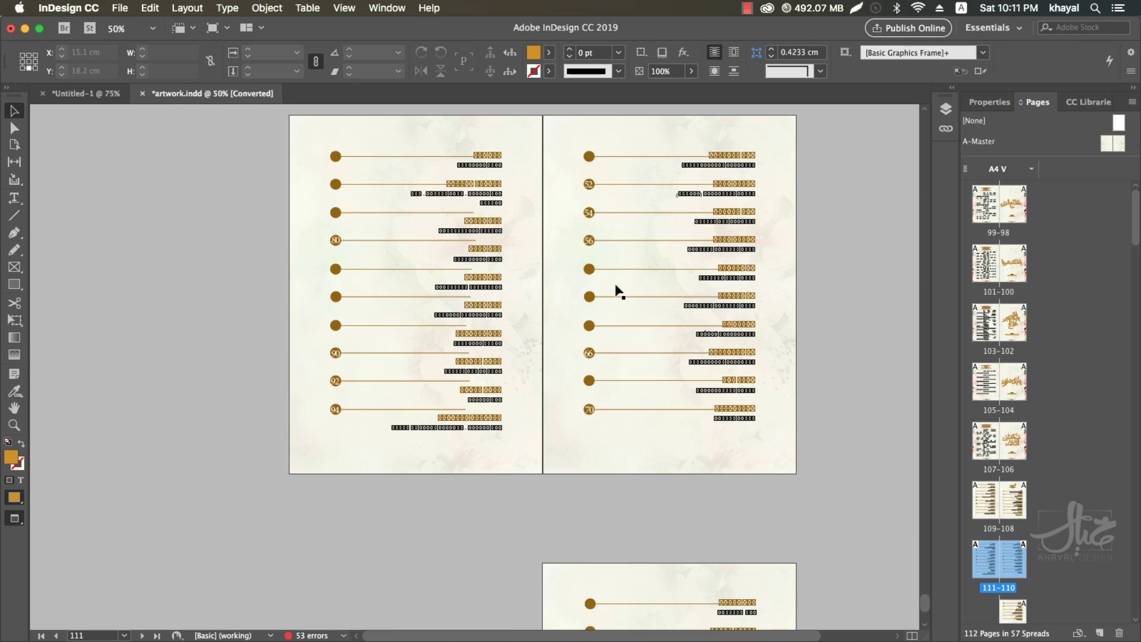
pyautogui.scroll(-3, 551, 293)
pyautogui.scroll(15, 550, 323)
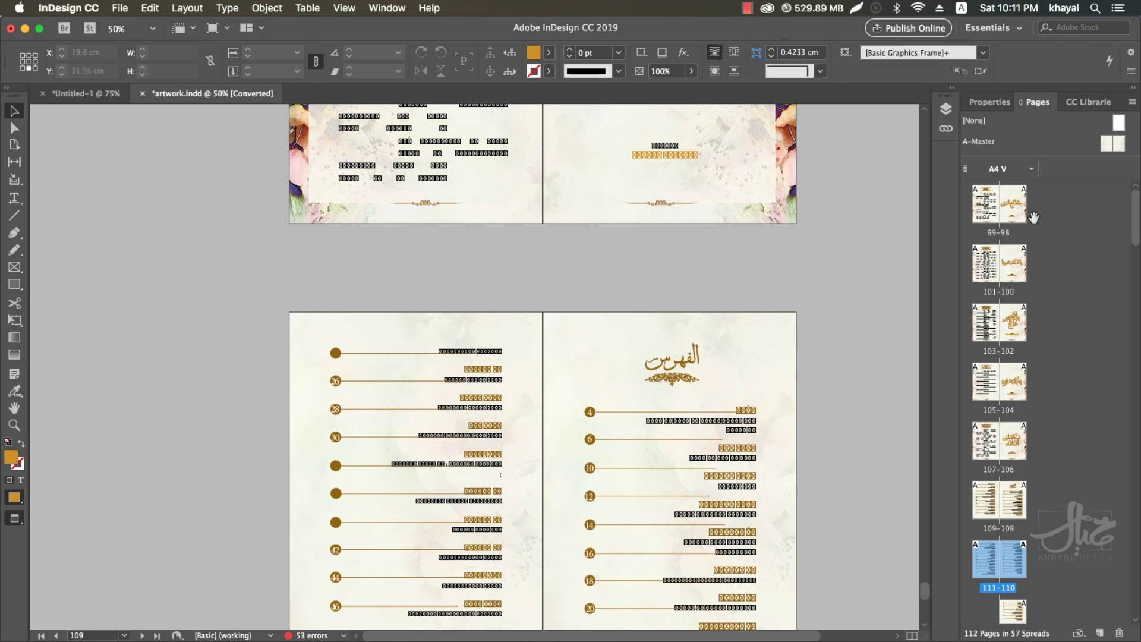
pyautogui.doubleClick(991, 209)
pyautogui.scroll(15, 580, 242)
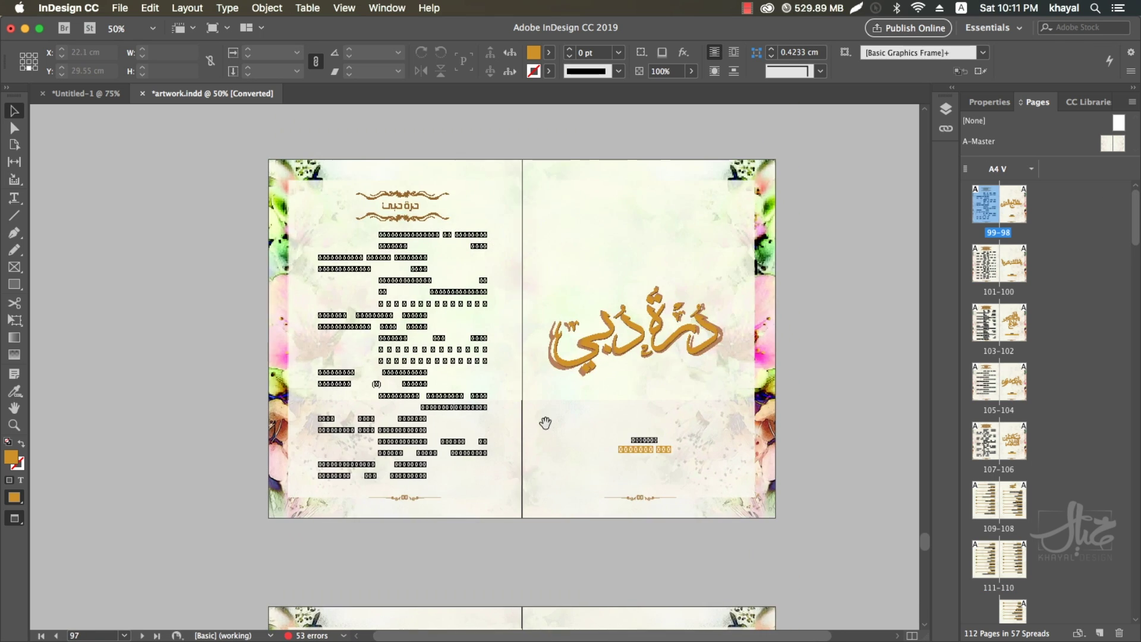
pyautogui.scroll(20, 1118, 214)
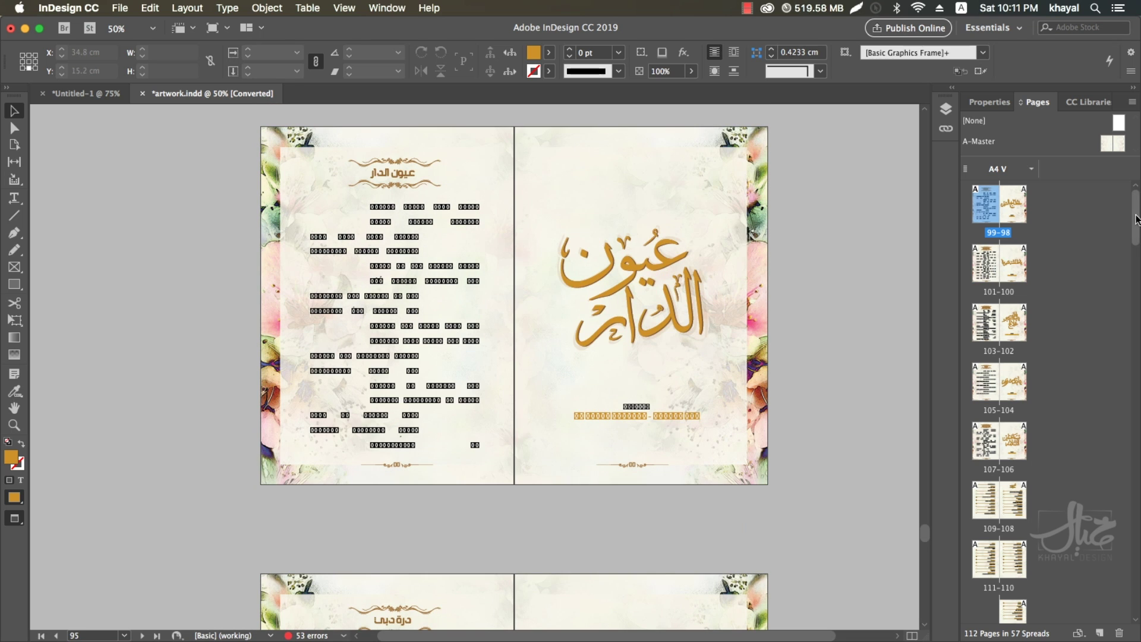
# Step: Go to spread 5-4 and inspect its poem text frame and calligraphy graphic by selecting each one
pyautogui.doubleClick(999, 324)
pyautogui.press('z')
pyautogui.moveTo(209, 161); pyautogui.dragTo(878, 570)
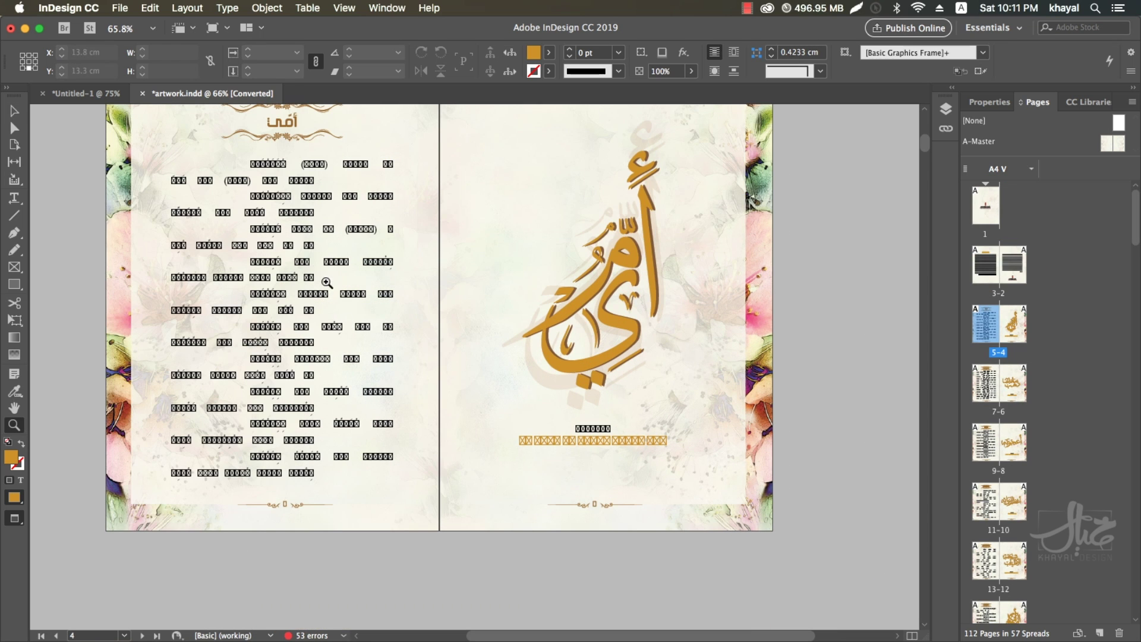
pyautogui.press('v')
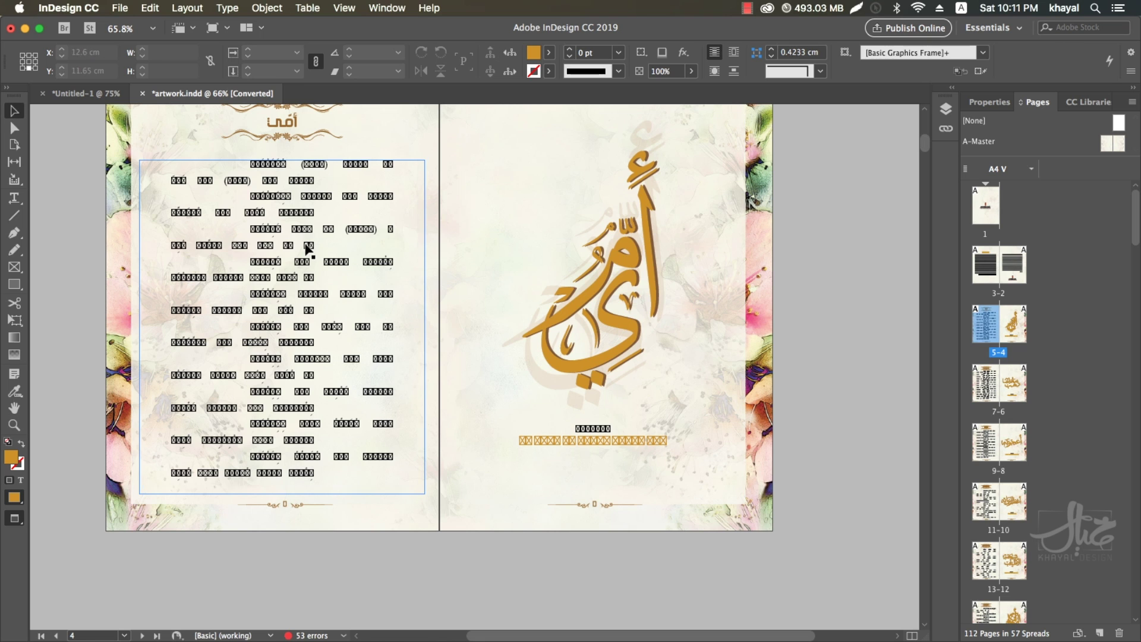
pyautogui.click(306, 246)
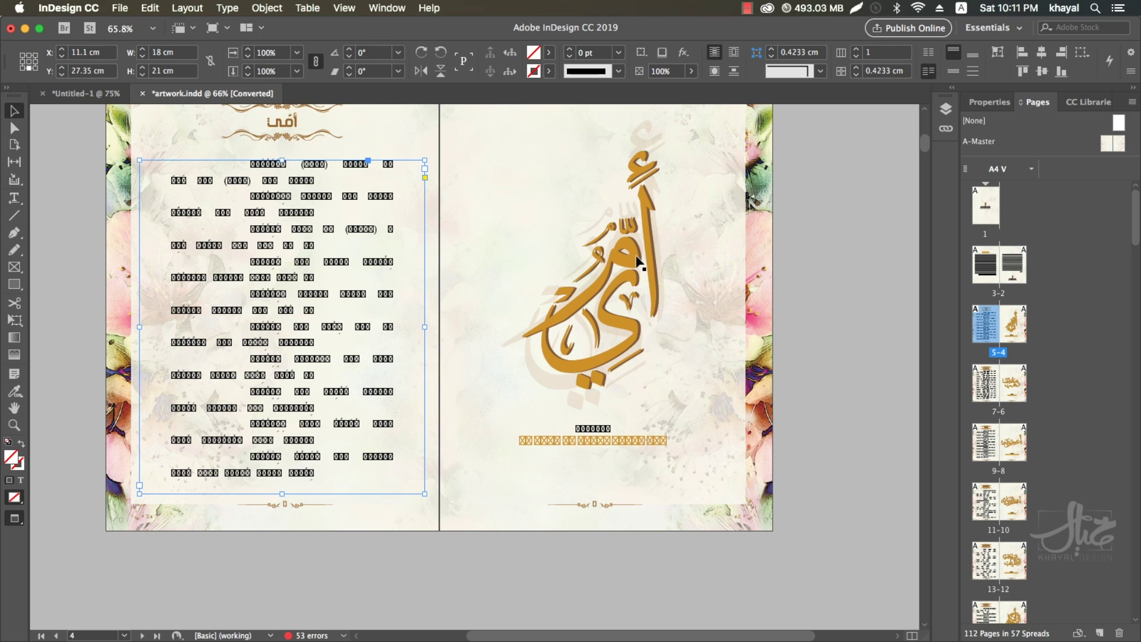
pyautogui.click(639, 262)
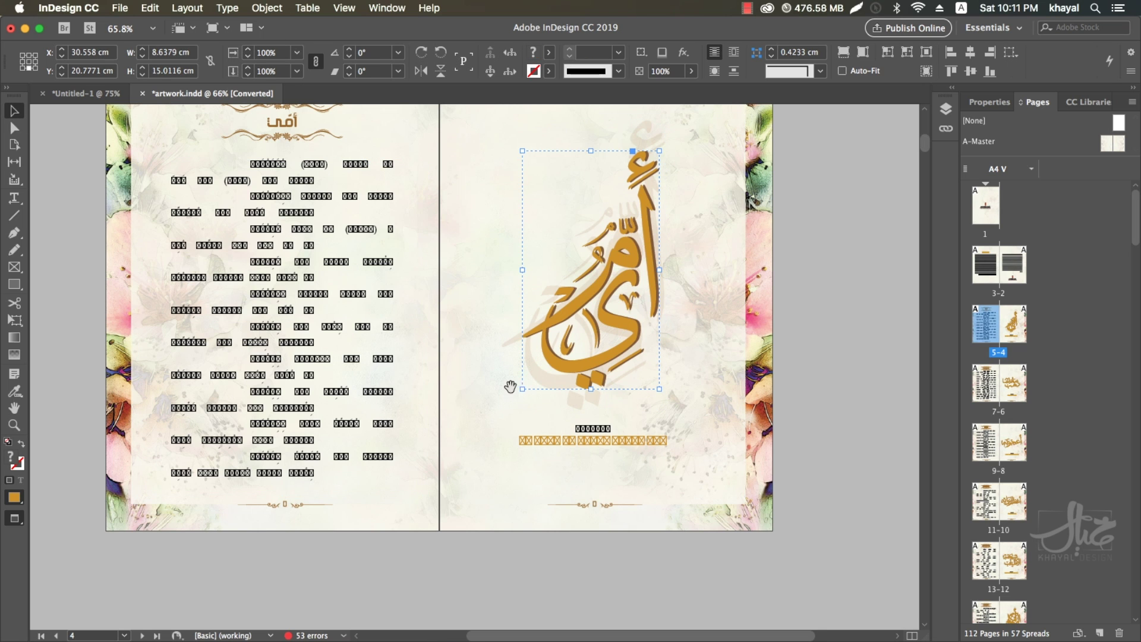
# Step: Compare the body text and calligraphy titles on spreads 5-4 and 7-6, ending on a closer look at spread 5-4
pyautogui.scroll(-5, 383, 284)
pyautogui.scroll(5, 382, 284)
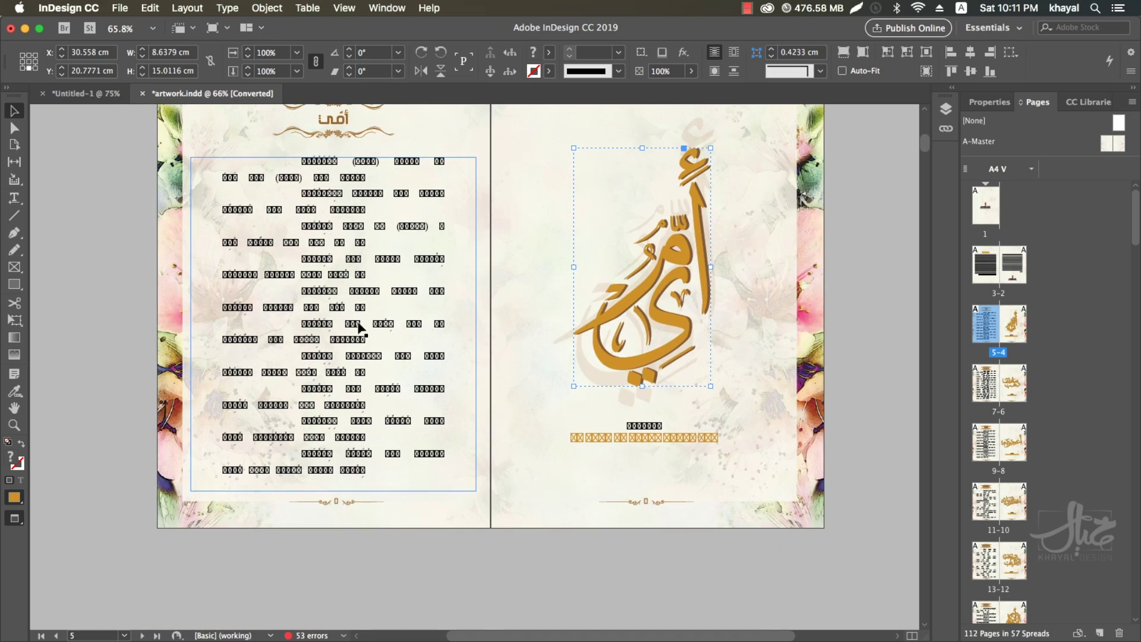
pyautogui.scroll(-10, 408, 384)
pyautogui.scroll(-10, 511, 470)
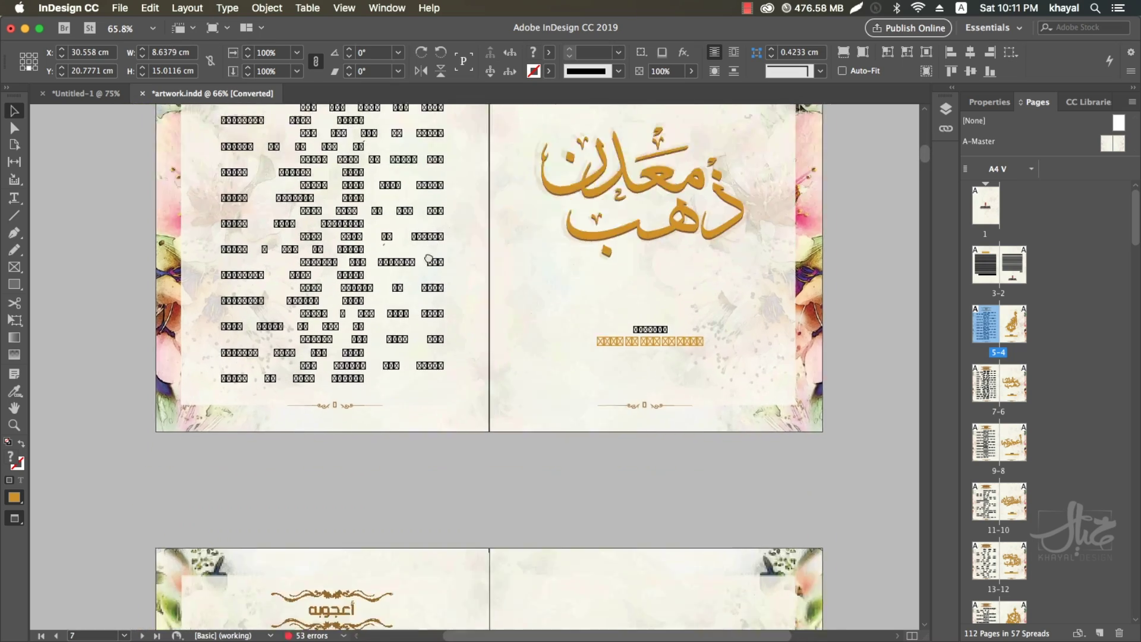
pyautogui.scroll(20, 400, 381)
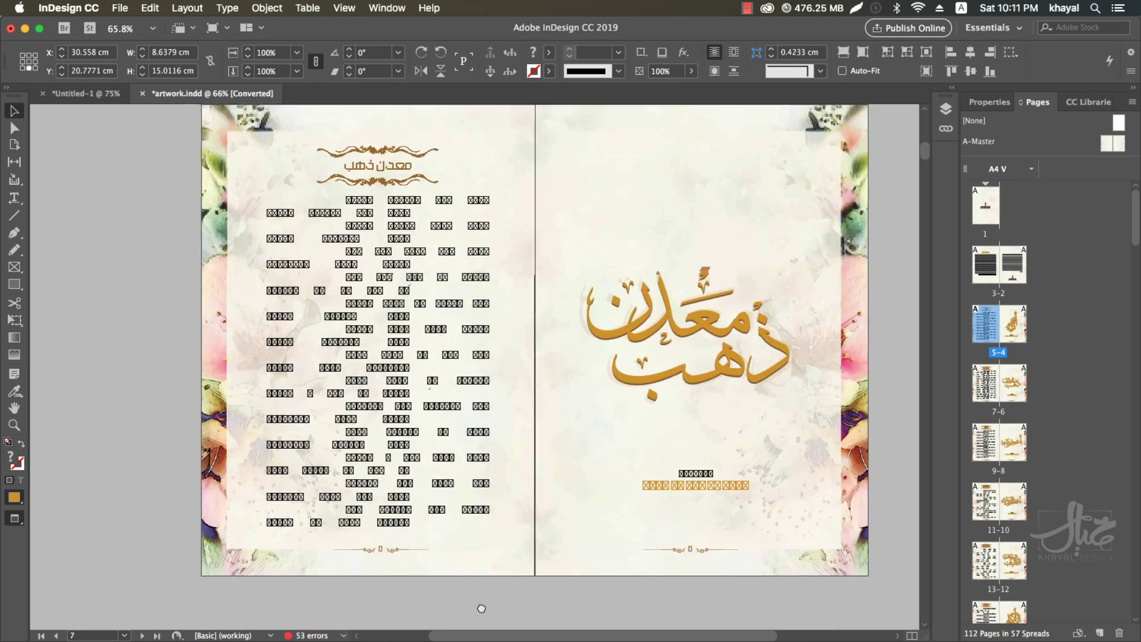
pyautogui.scroll(5, 474, 368)
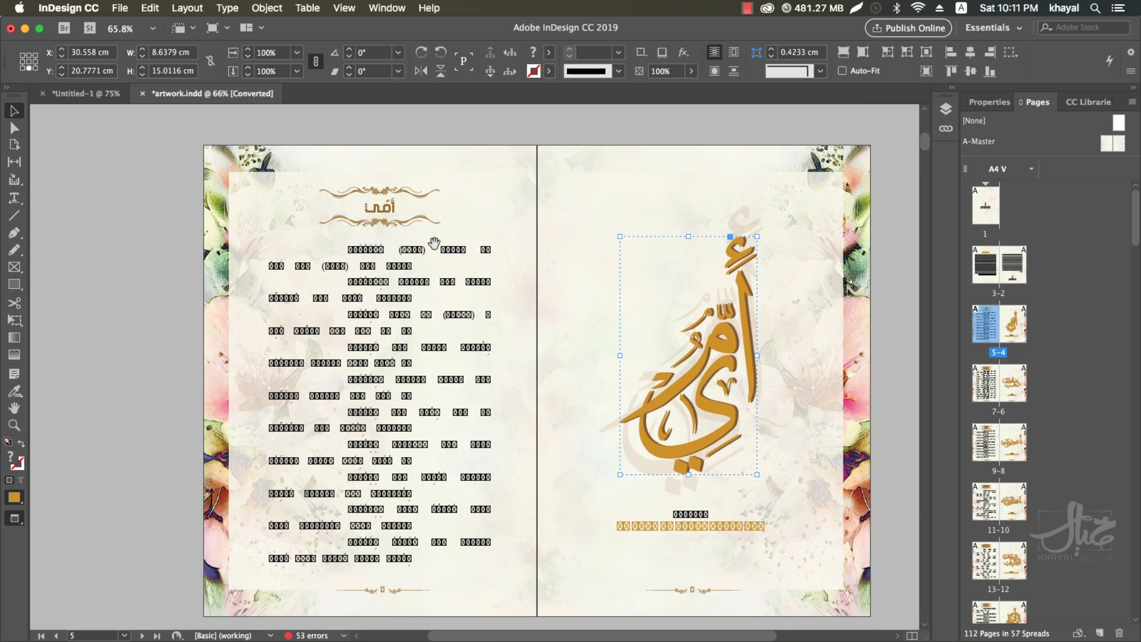
pyautogui.scroll(-1, 433, 241)
pyautogui.press('z')
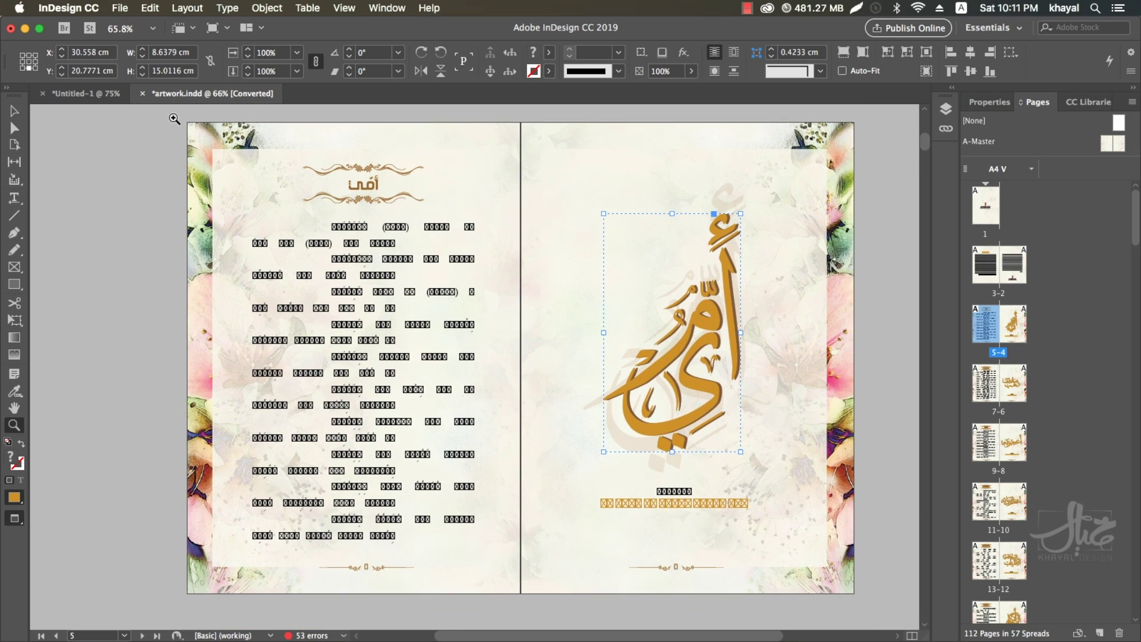
pyautogui.moveTo(173, 118); pyautogui.dragTo(880, 544)
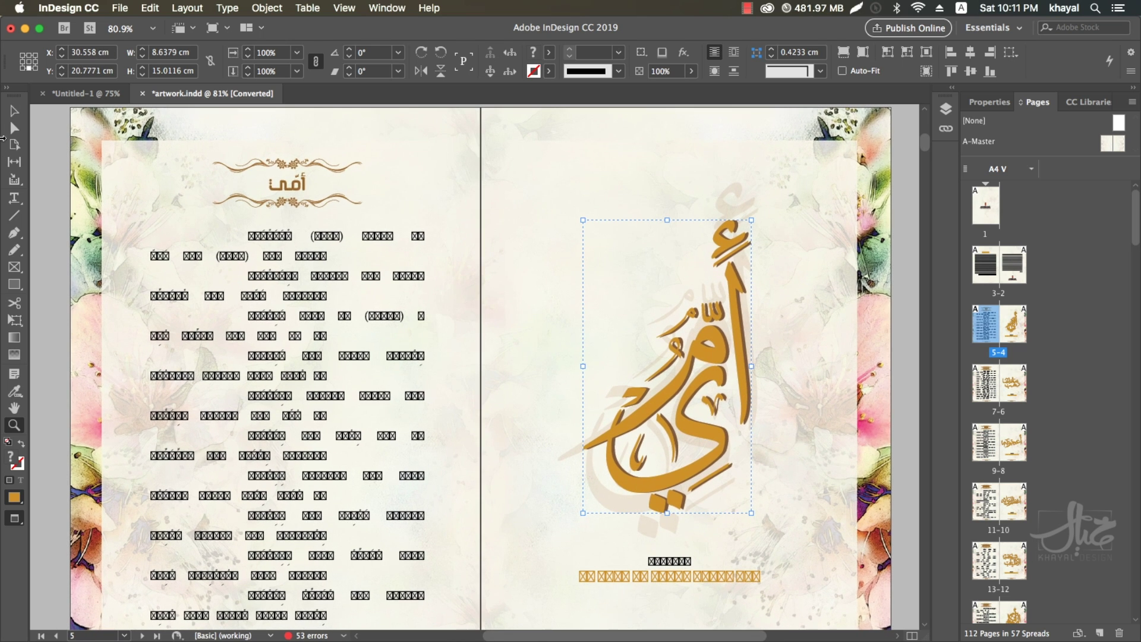
# Step: Review the list of fonts used in artwork.indd with Find Font, changing nothing
pyautogui.click(12, 113)
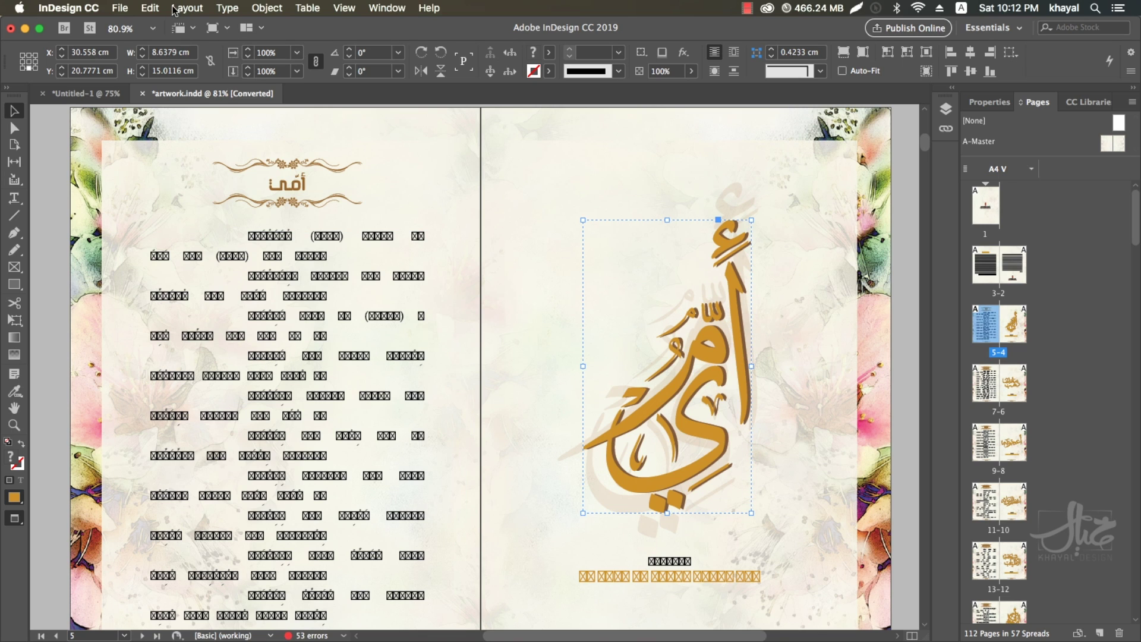
pyautogui.click(227, 9)
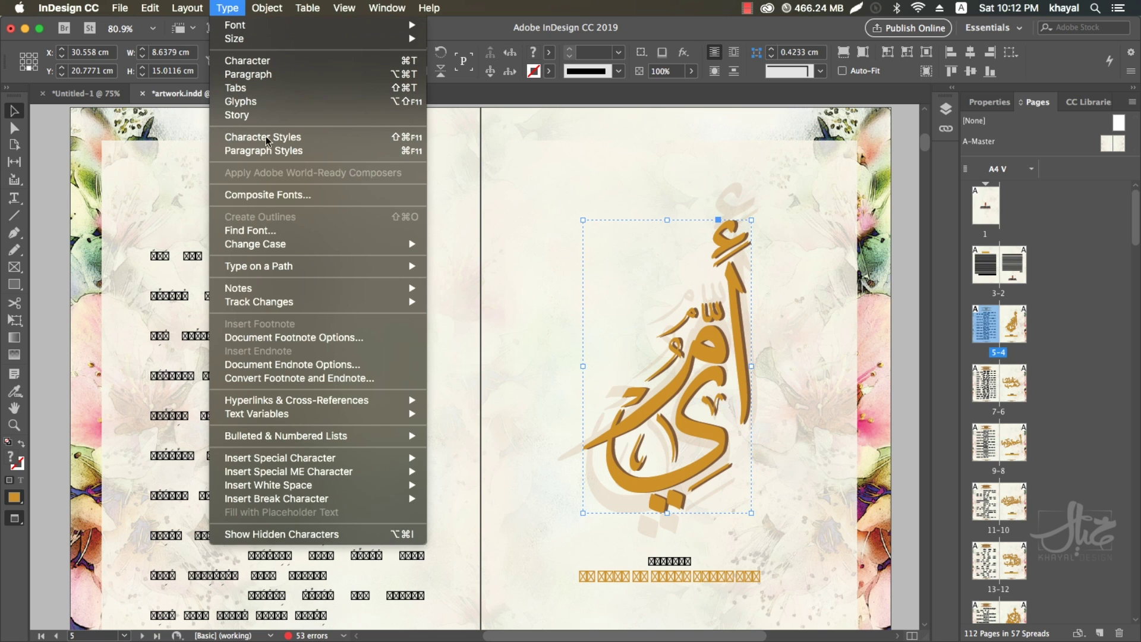
pyautogui.click(288, 230)
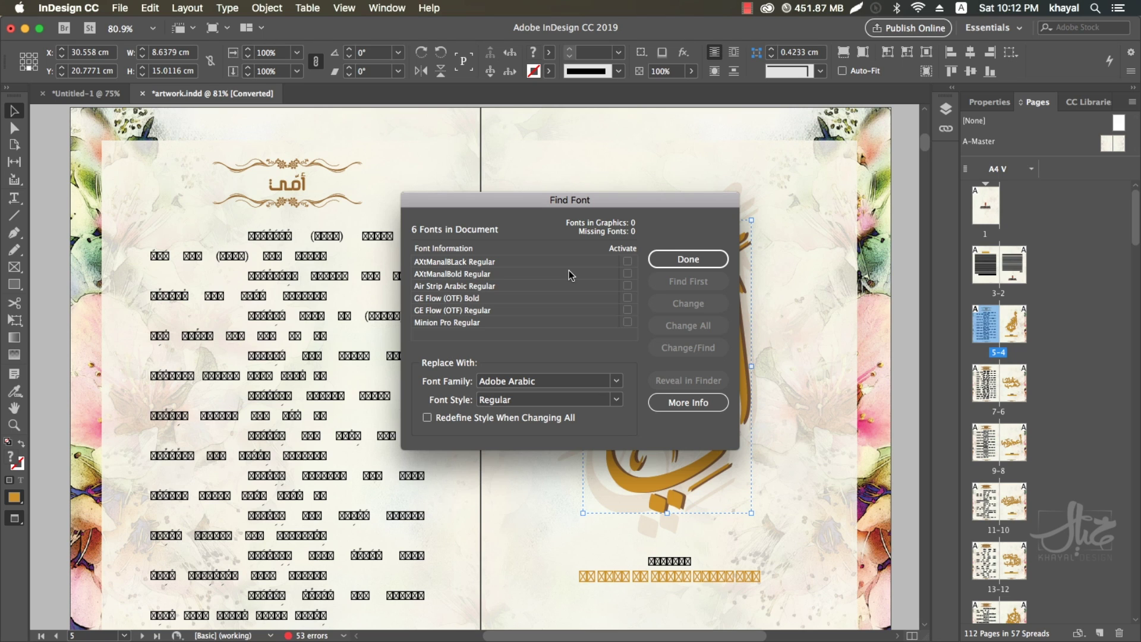
pyautogui.click(682, 261)
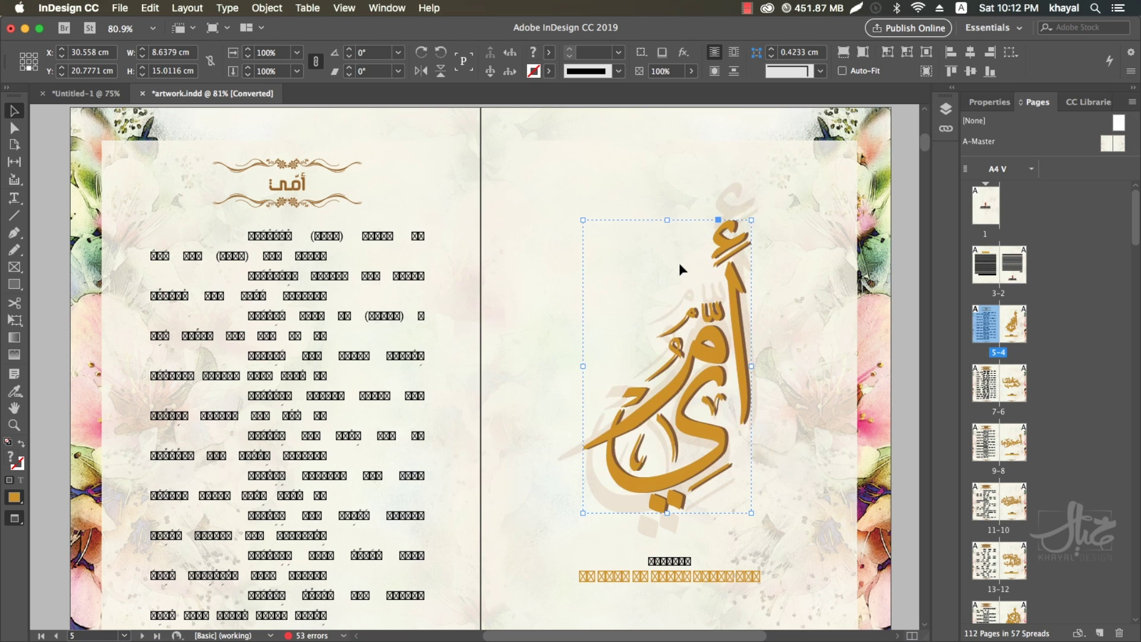
# Step: Check which font is applied around the parenthesised word in the second line of the page 5 poem
pyautogui.click(14, 198)
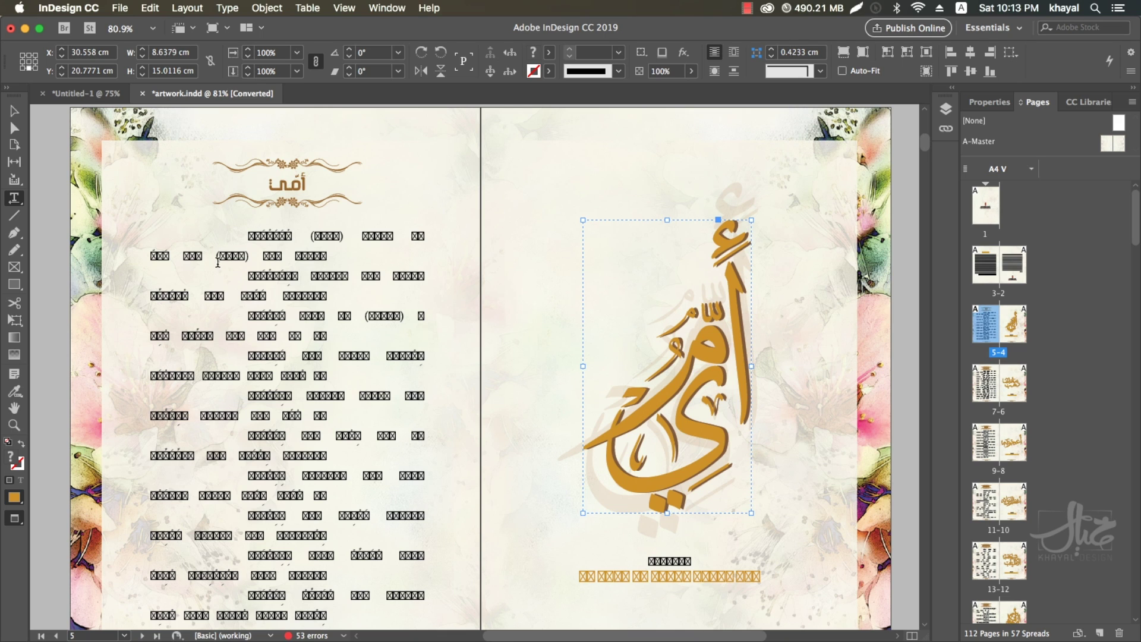
pyautogui.moveTo(161, 256); pyautogui.dragTo(371, 476)
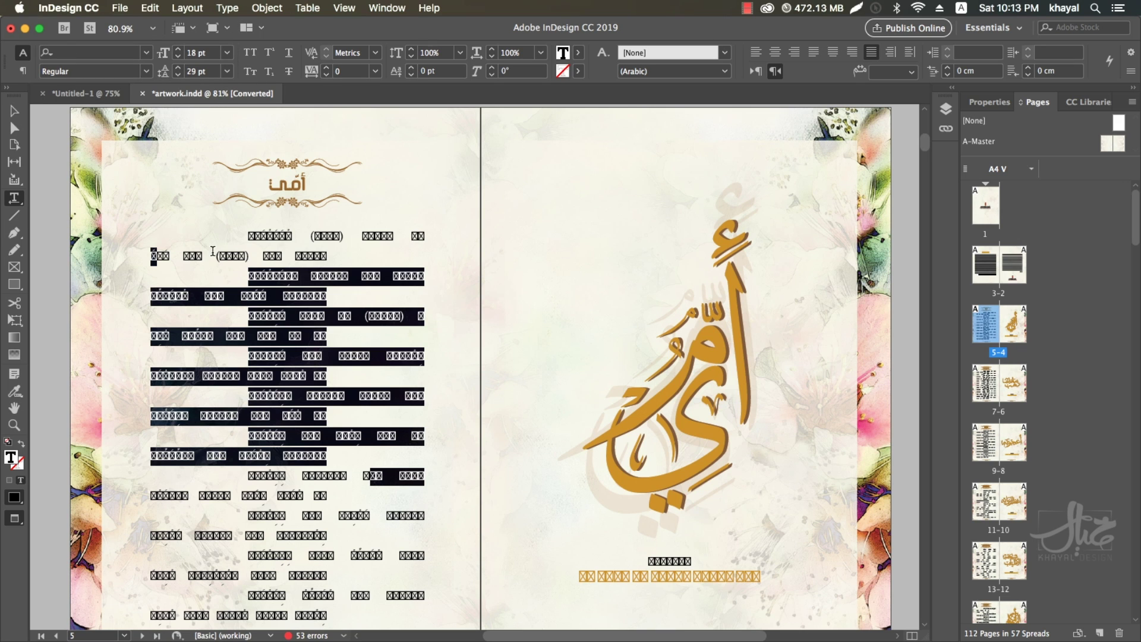
pyautogui.click(213, 251)
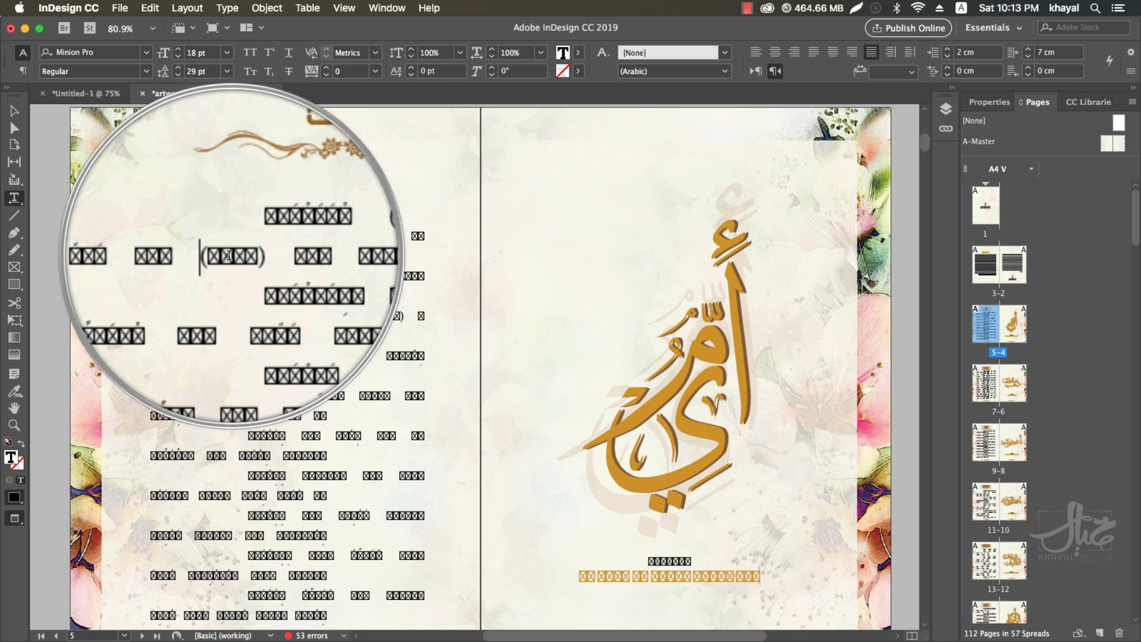
pyautogui.moveTo(231, 255); pyautogui.dragTo(213, 256)
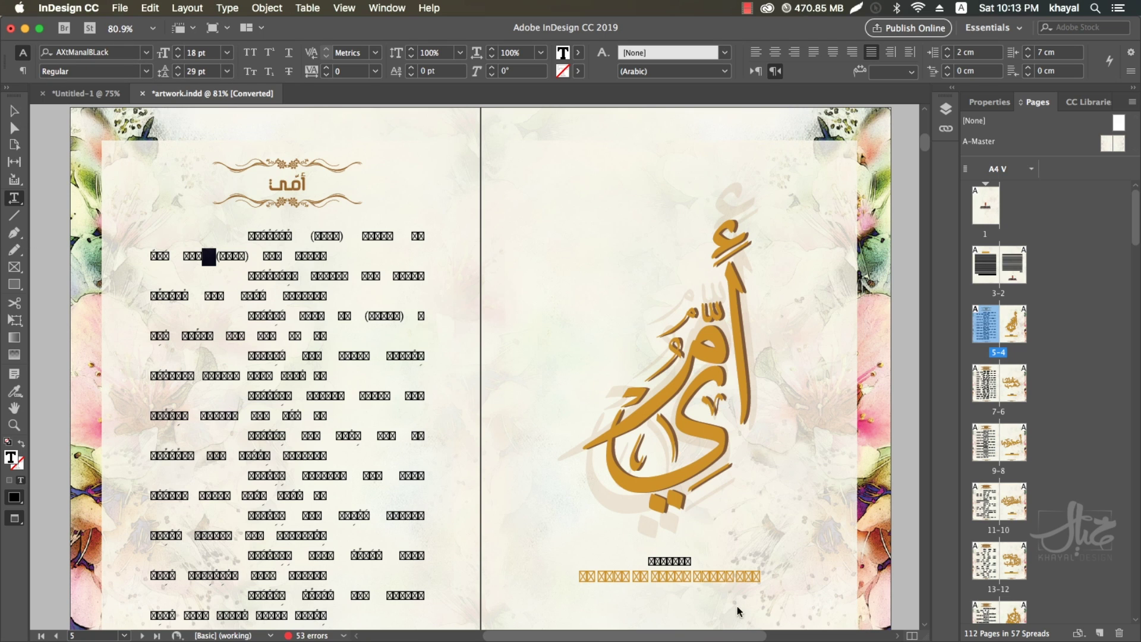
pyautogui.moveTo(702, 634)
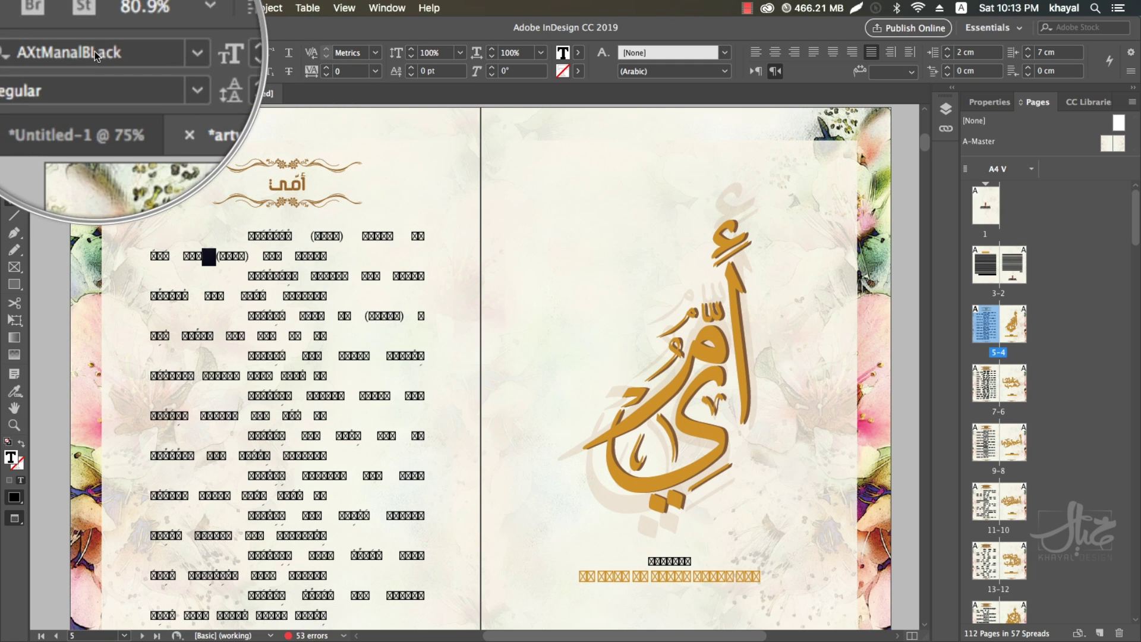
# Step: Check the font of individual characters in the second and third lines of the page 5 poem, leaving nothing selected
pyautogui.click(265, 238)
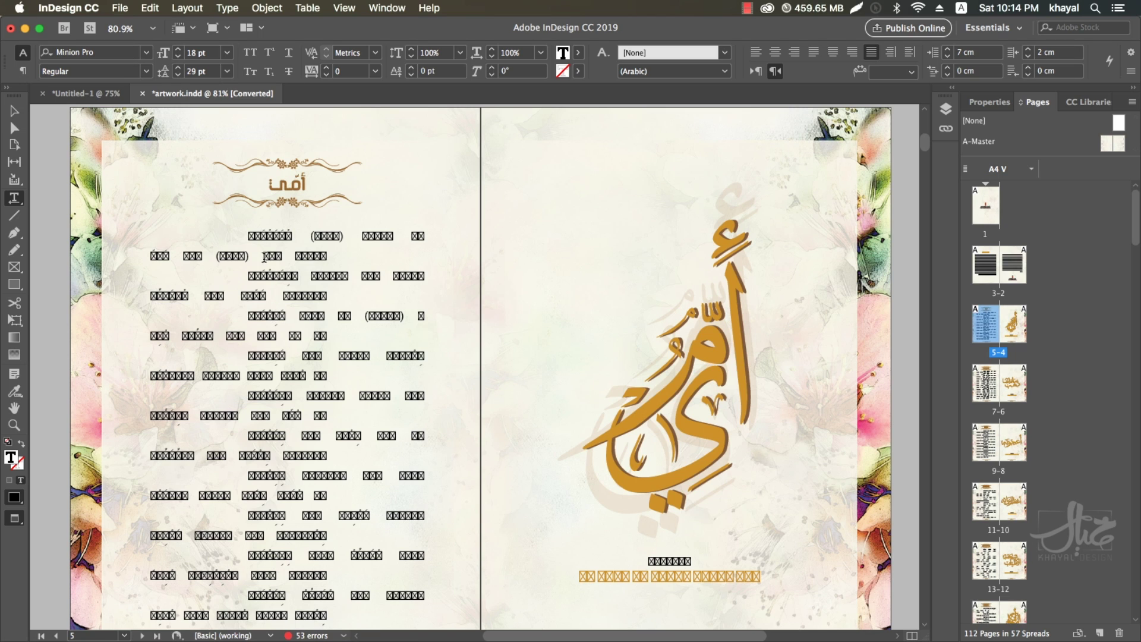
pyautogui.moveTo(264, 257); pyautogui.dragTo(359, 500)
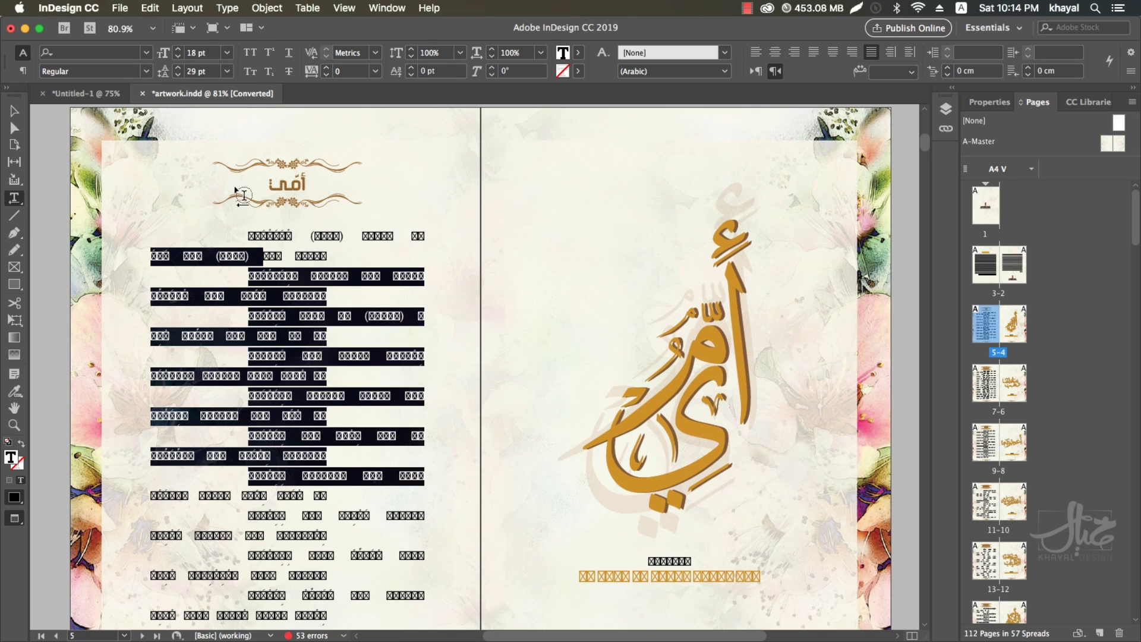
pyautogui.click(256, 275)
pyautogui.moveTo(255, 275); pyautogui.dragTo(264, 273)
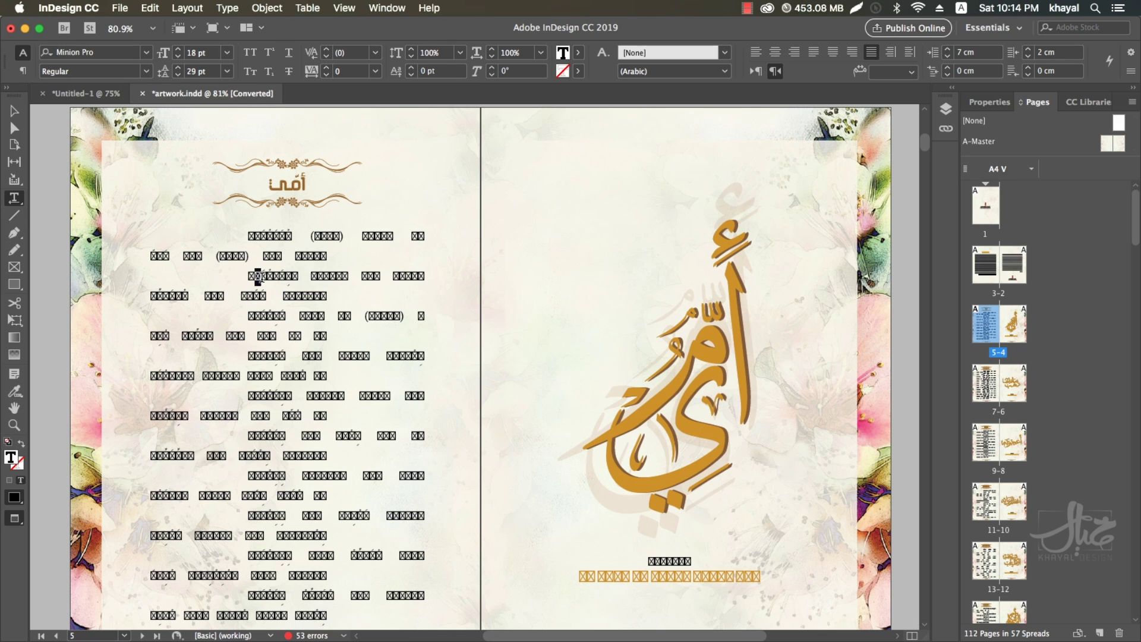
pyautogui.click(257, 276)
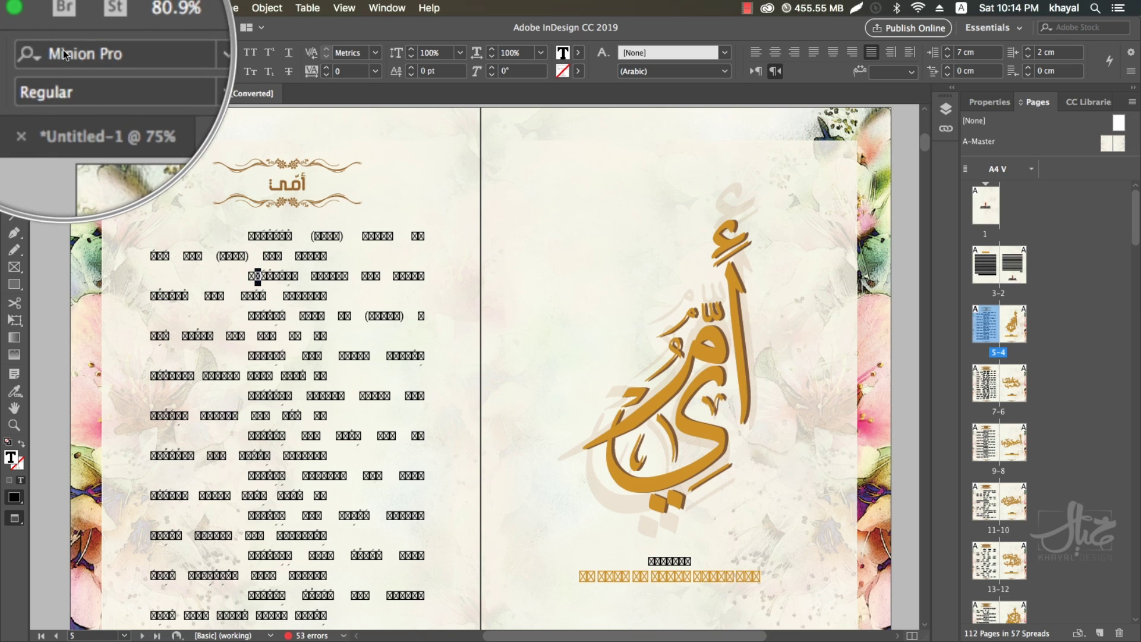
pyautogui.press('Escape')
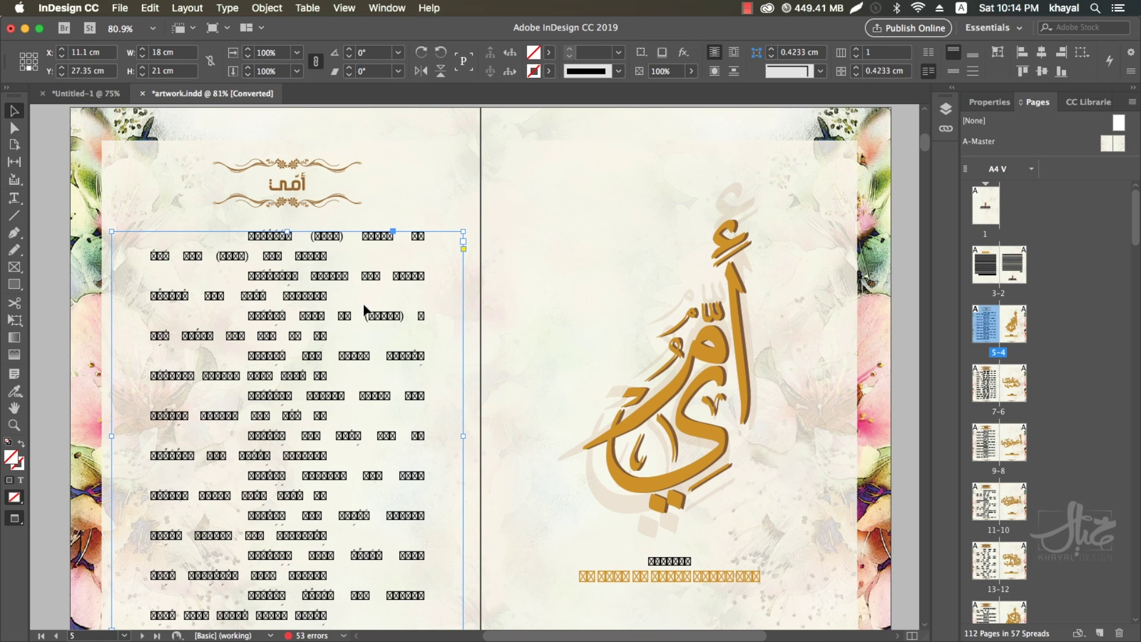
pyautogui.click(388, 157)
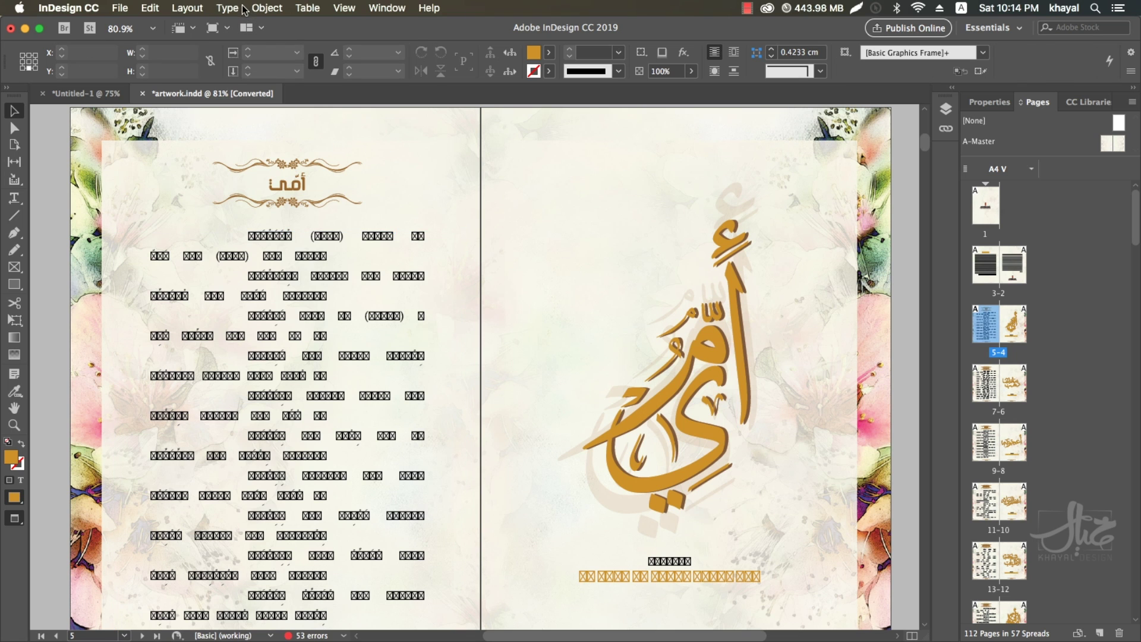
# Step: Use Find Font to replace every occurrence of Minion Pro Regular in the document with AXtManalBLack Regular
pyautogui.click(240, 8)
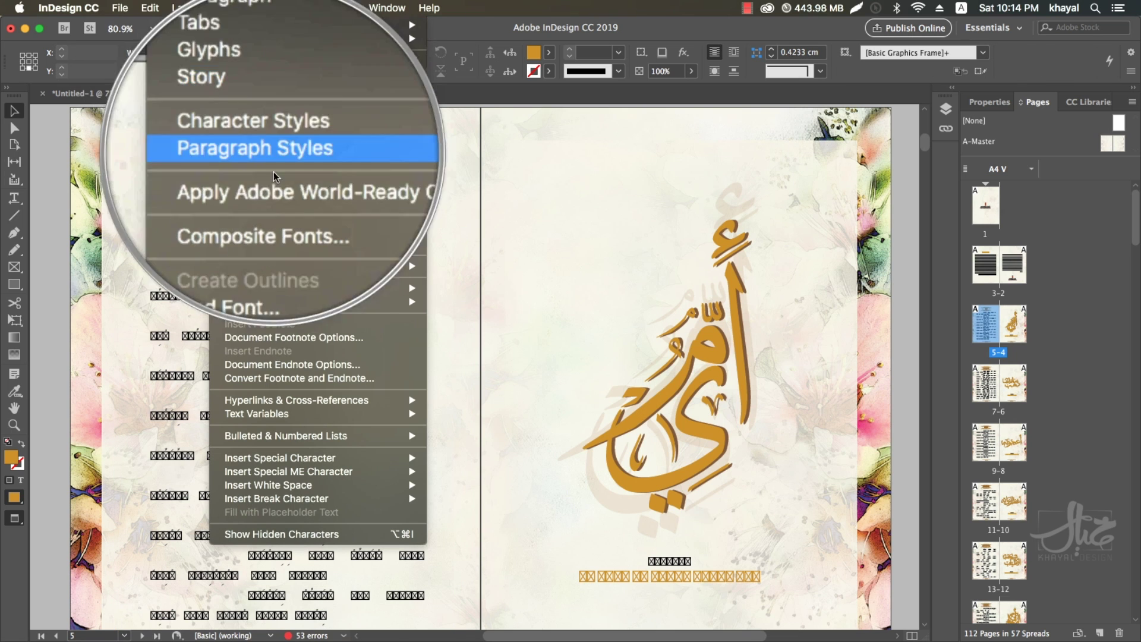
pyautogui.click(266, 233)
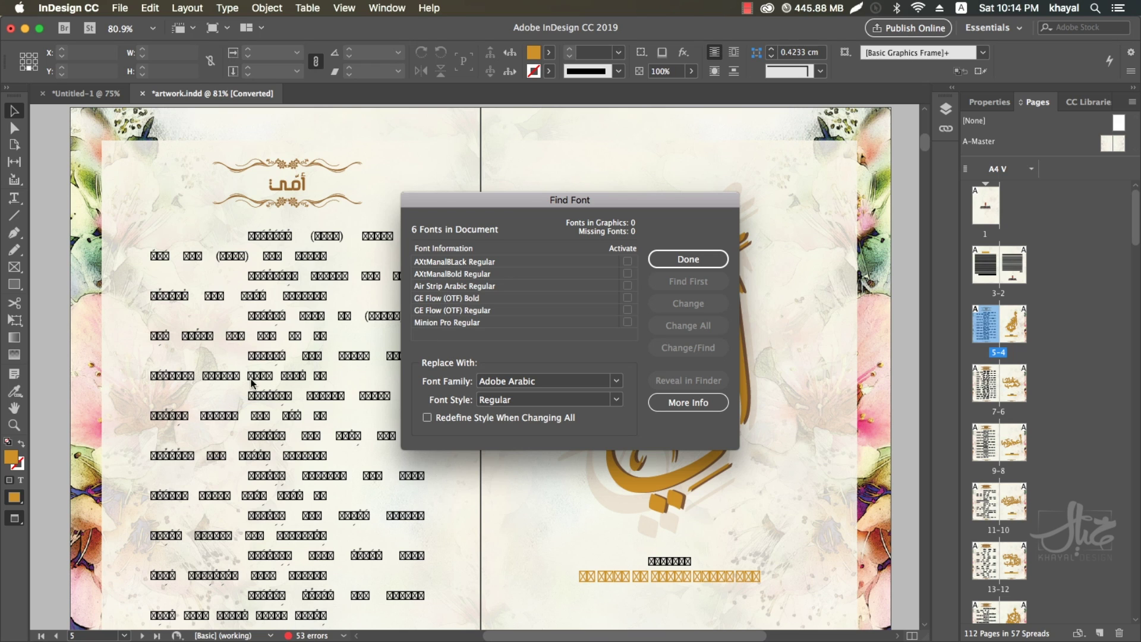
pyautogui.click(431, 325)
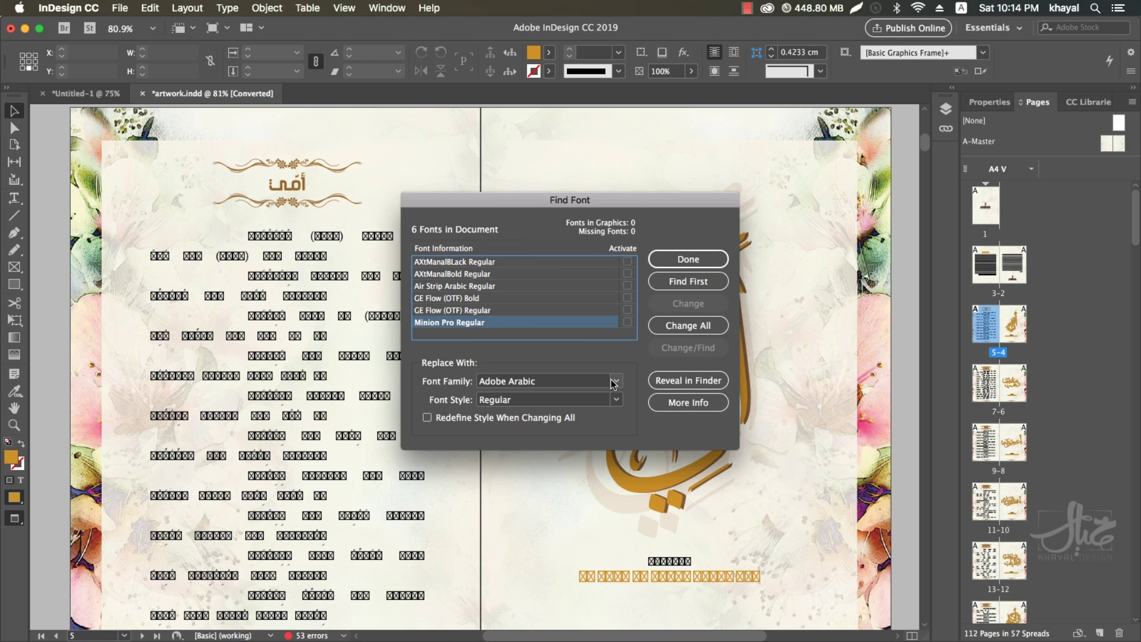
pyautogui.click(614, 382)
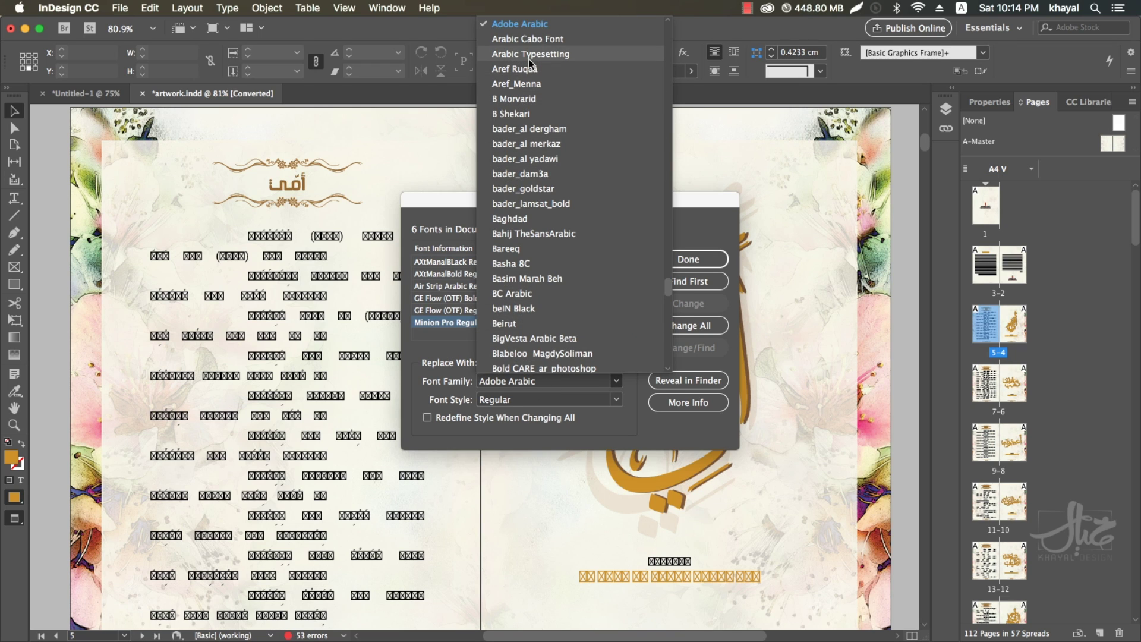
pyautogui.scroll(10, 529, 59)
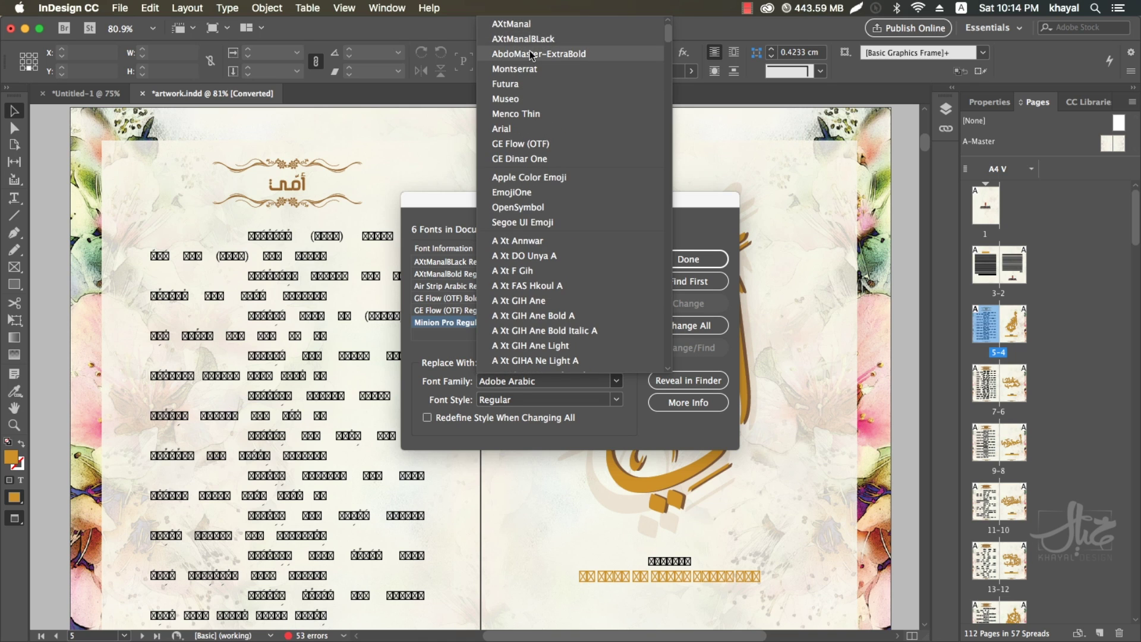
pyautogui.click(528, 40)
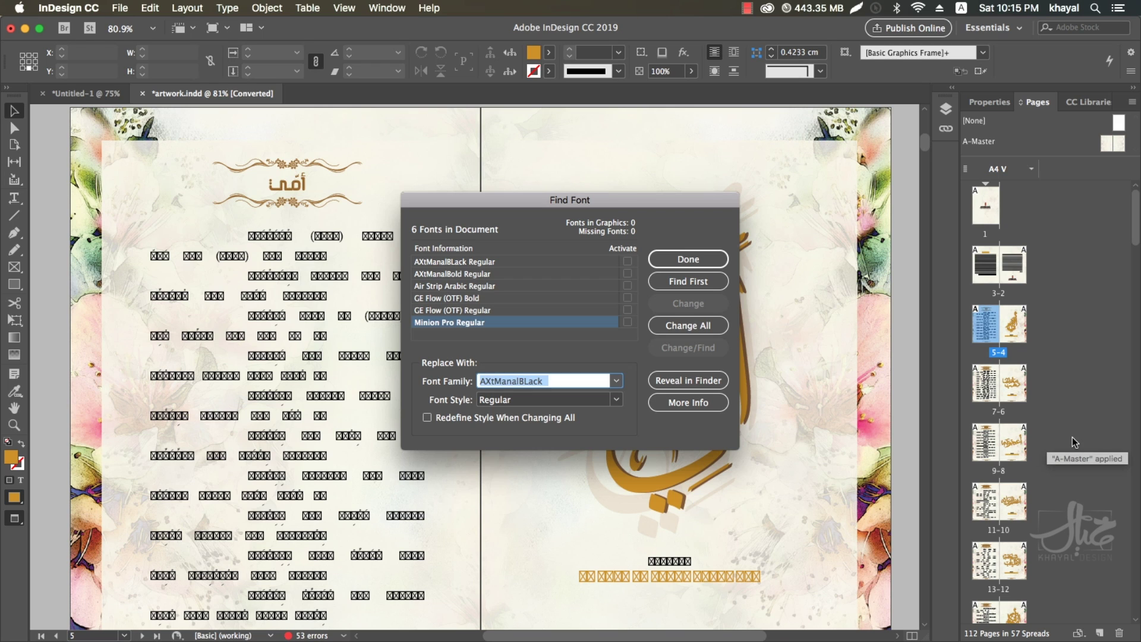
pyautogui.click(681, 328)
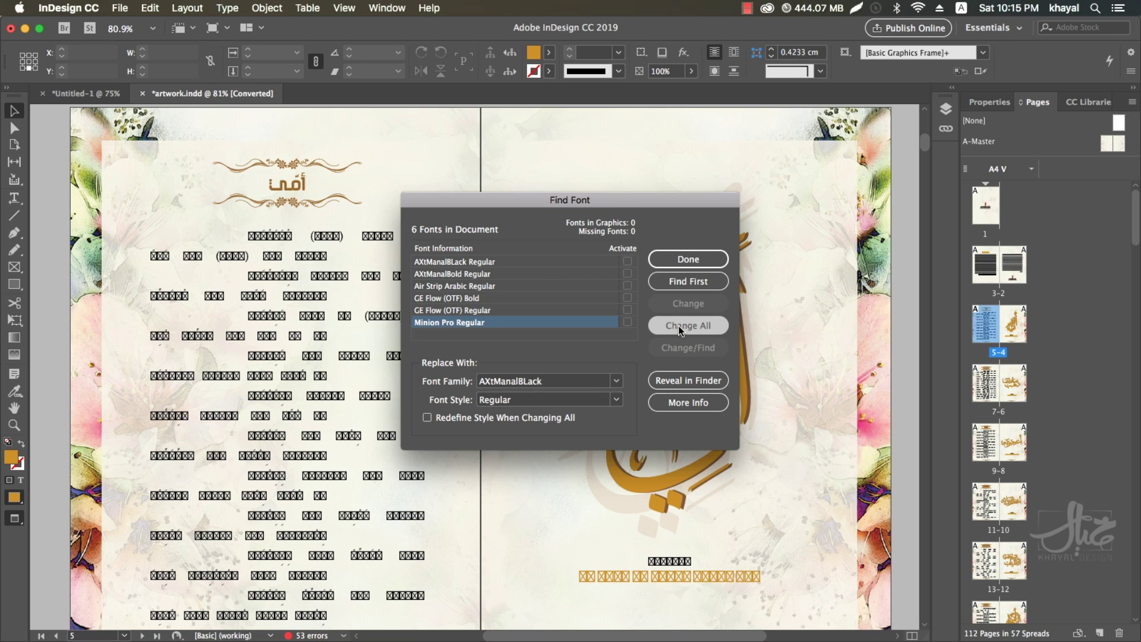
pyautogui.click(667, 262)
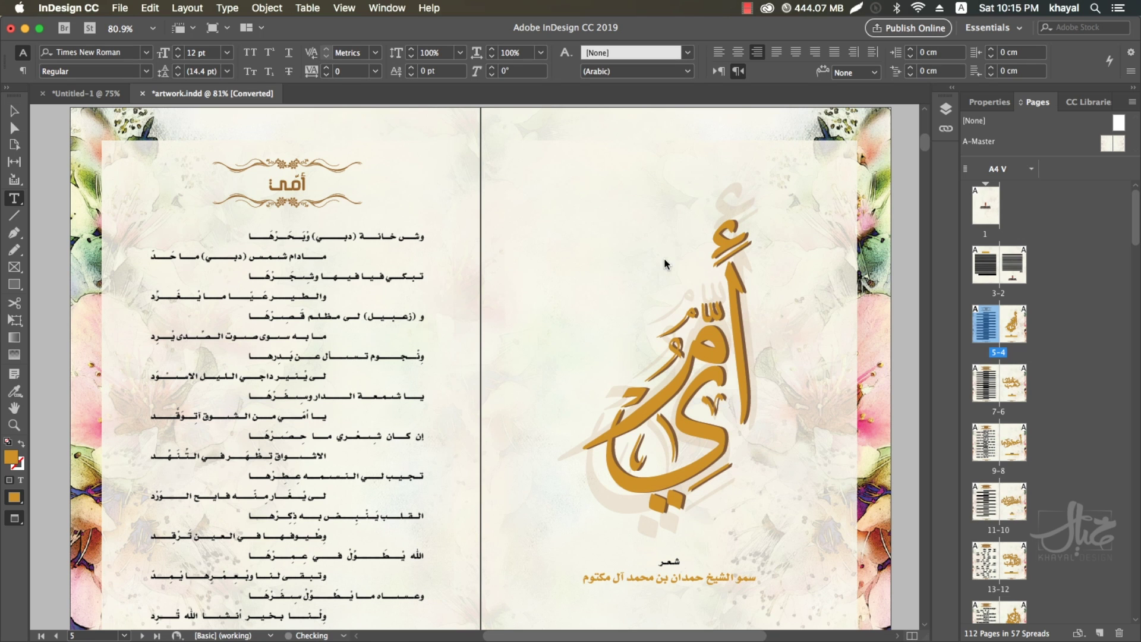
# Step: Examine the poem text and poet captions on spreads 5-4 and 7-6 after the font replacement
pyautogui.press('v')
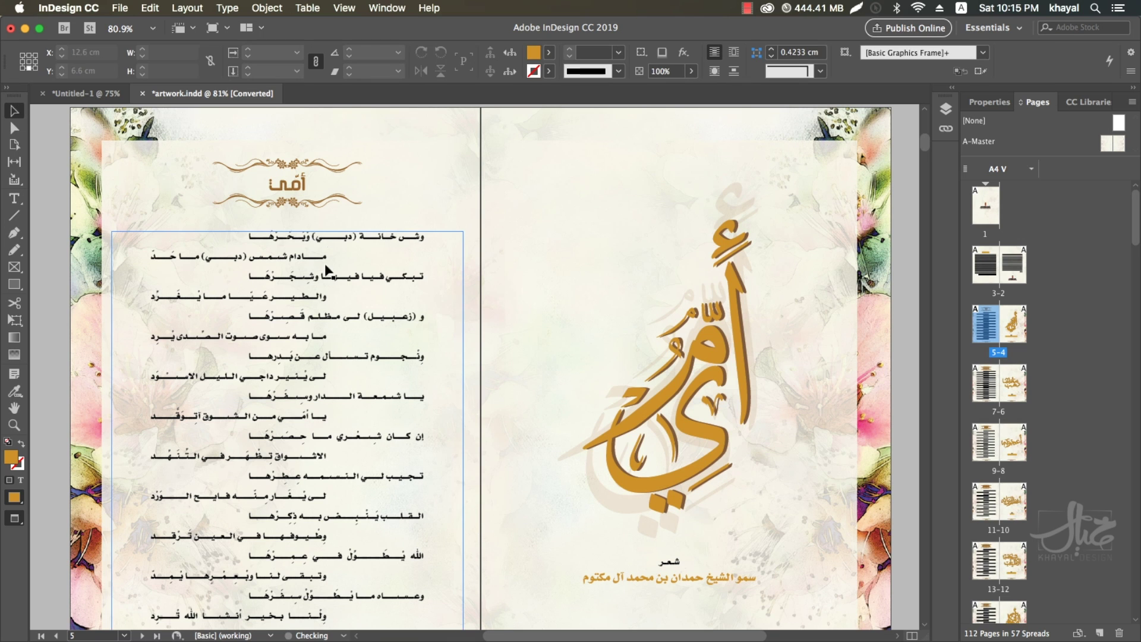
pyautogui.scroll(-1, 294, 289)
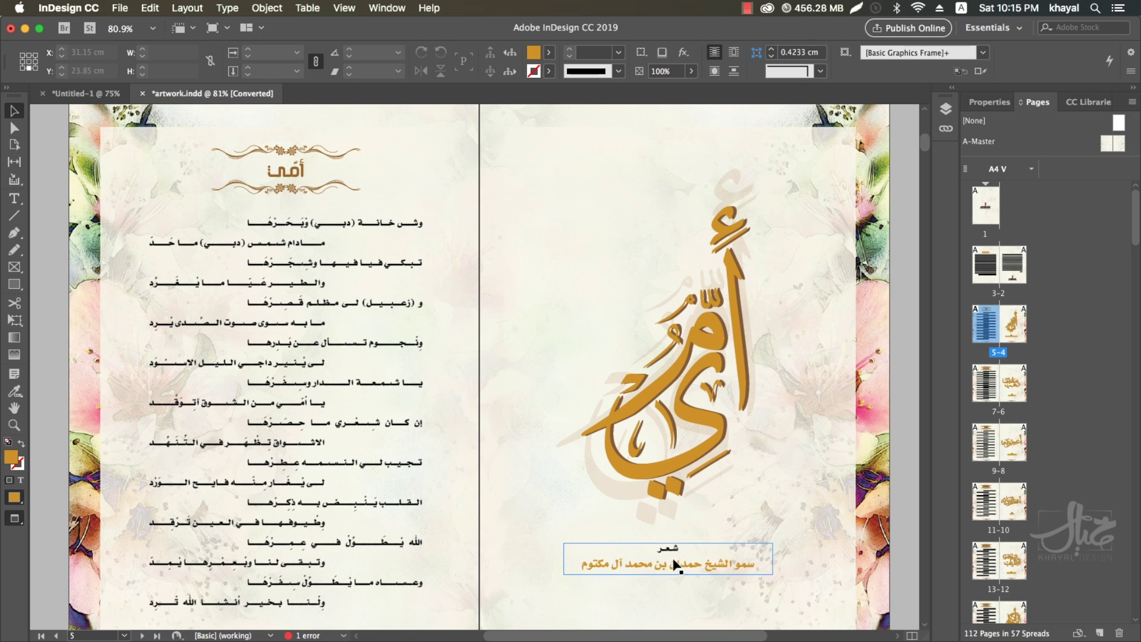
pyautogui.scroll(-10, 676, 568)
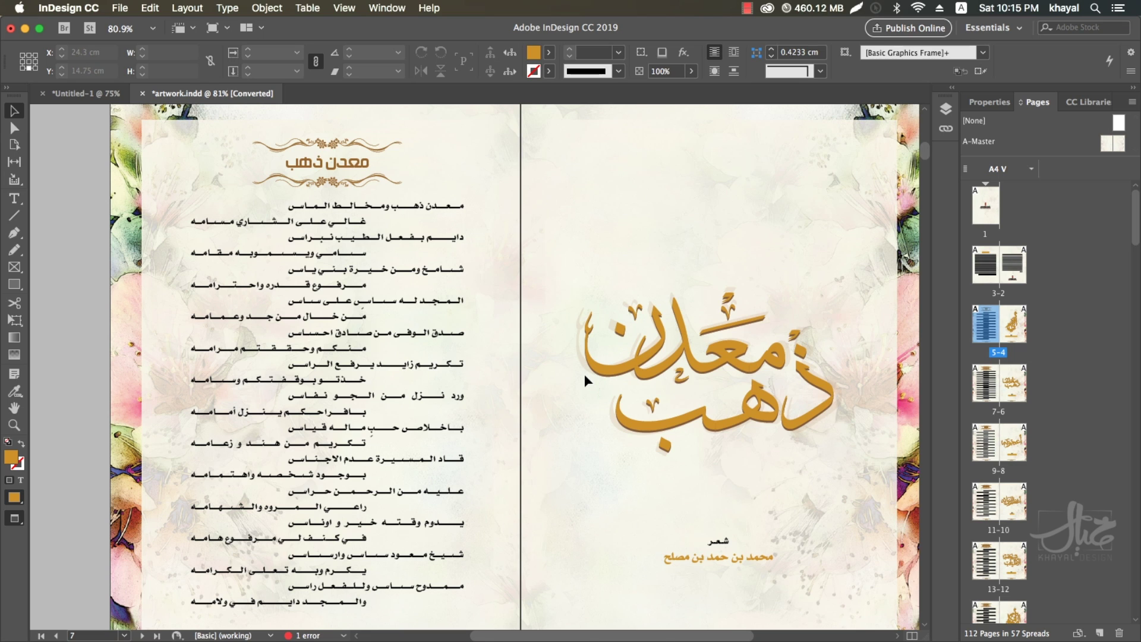
# Step: Switch to Adobe Illustrator CC 2019 and disable Missing Glyph Protection in its Type preferences
pyautogui.press('super+Tab')
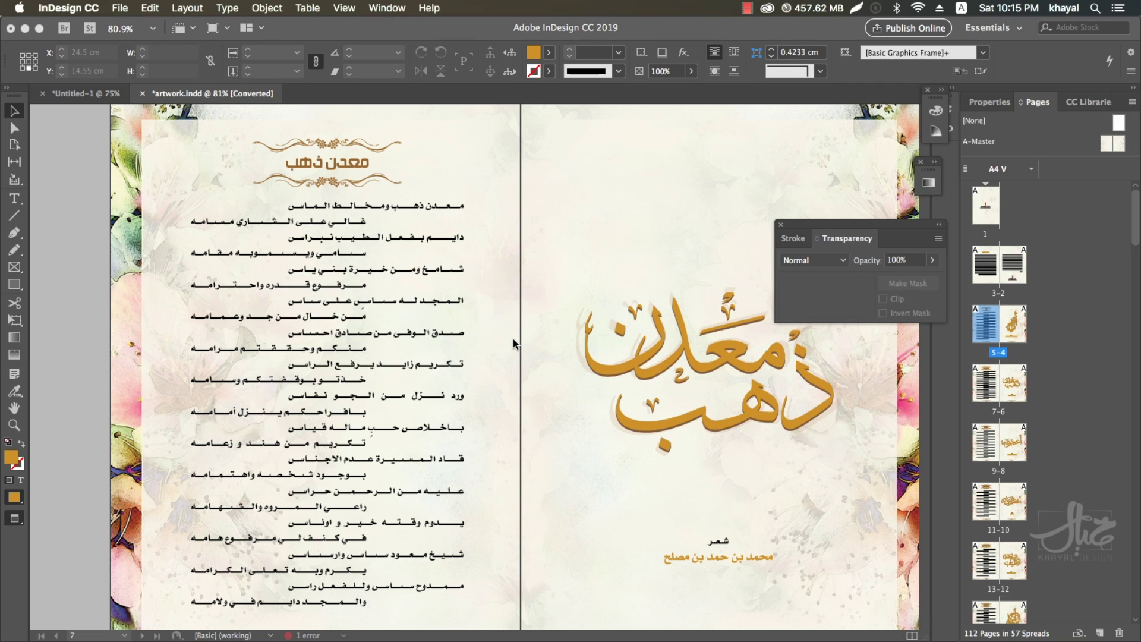
pyautogui.press('super+Tab')
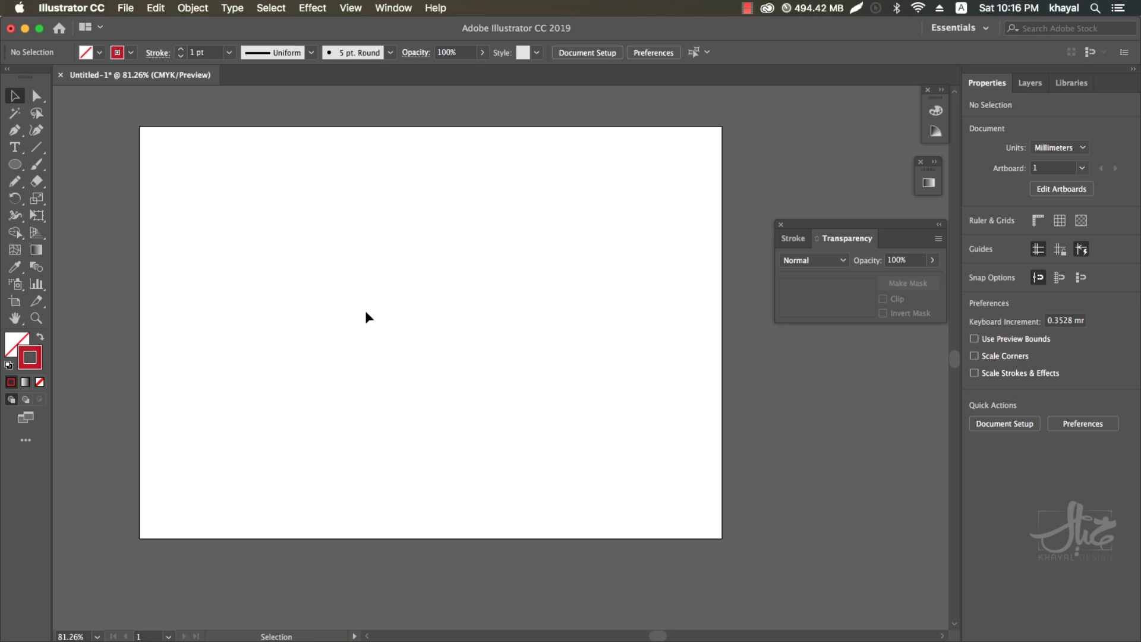
pyautogui.press('super+k')
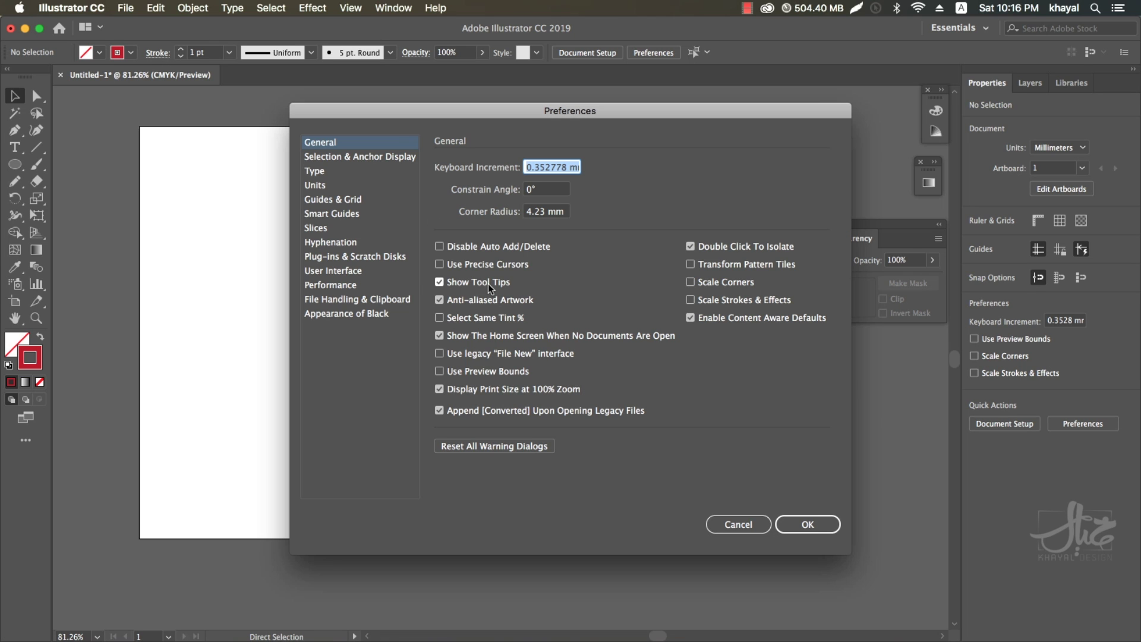
pyautogui.click(319, 176)
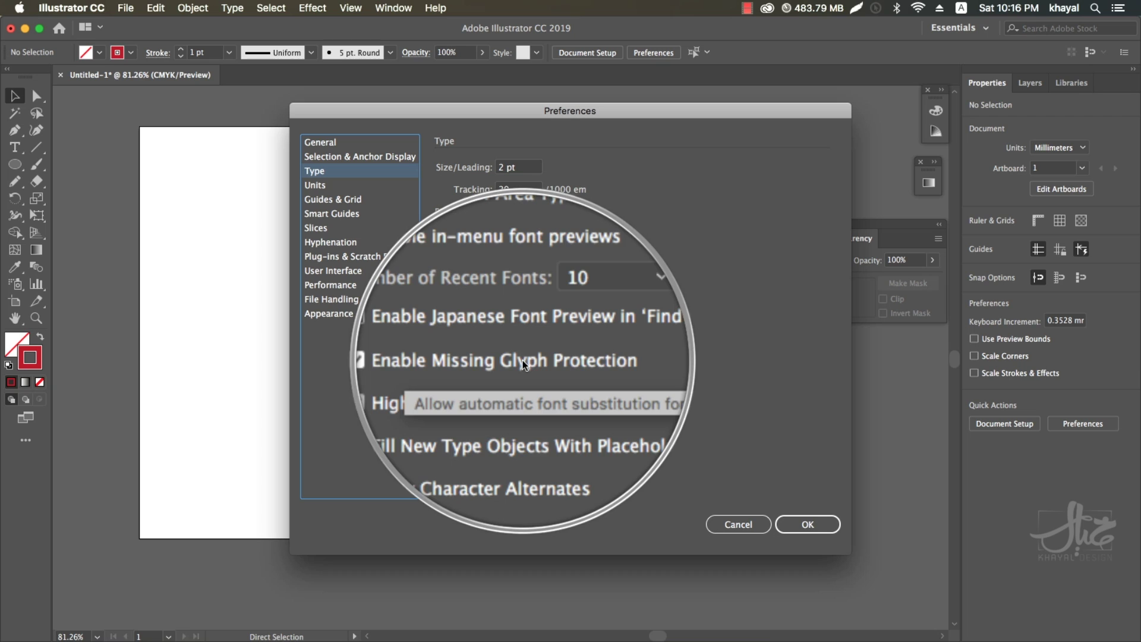
pyautogui.click(441, 361)
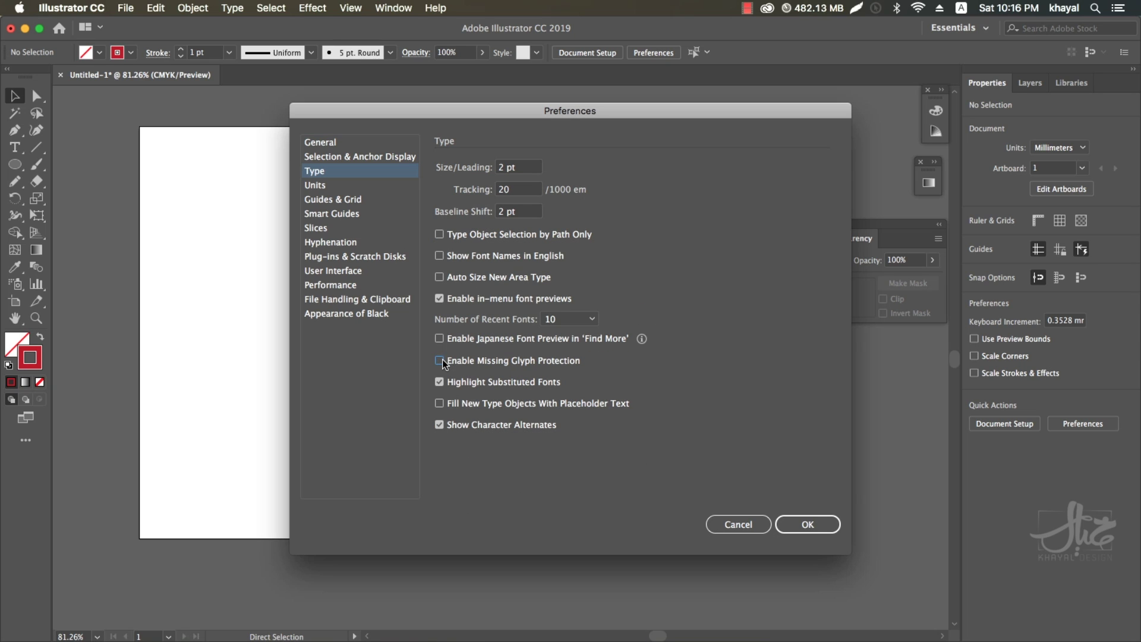
pyautogui.click(797, 526)
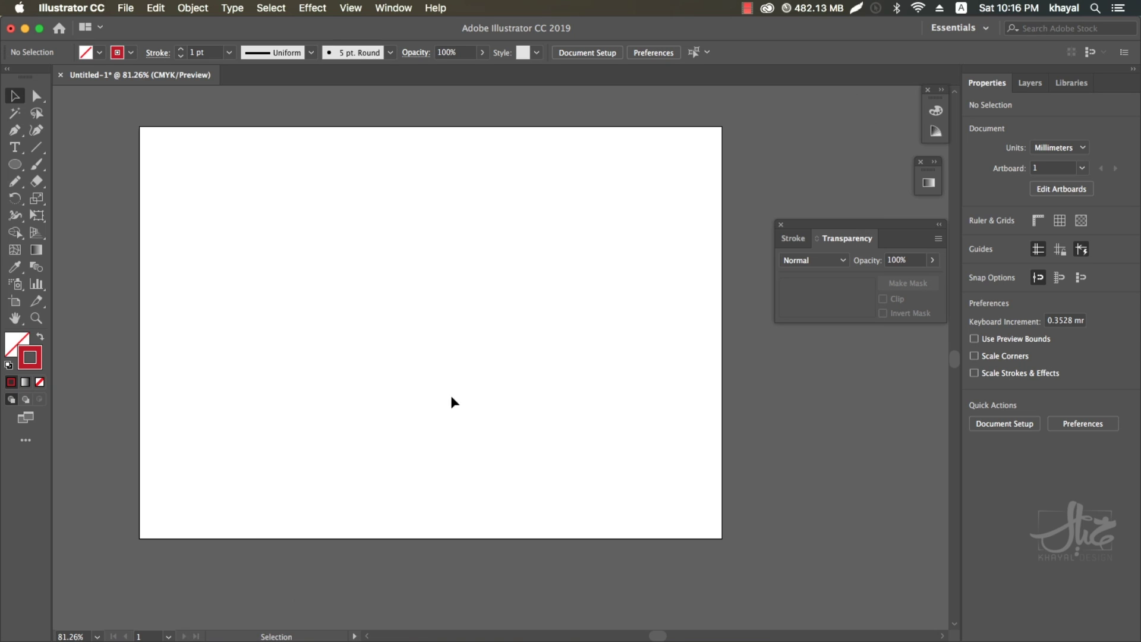